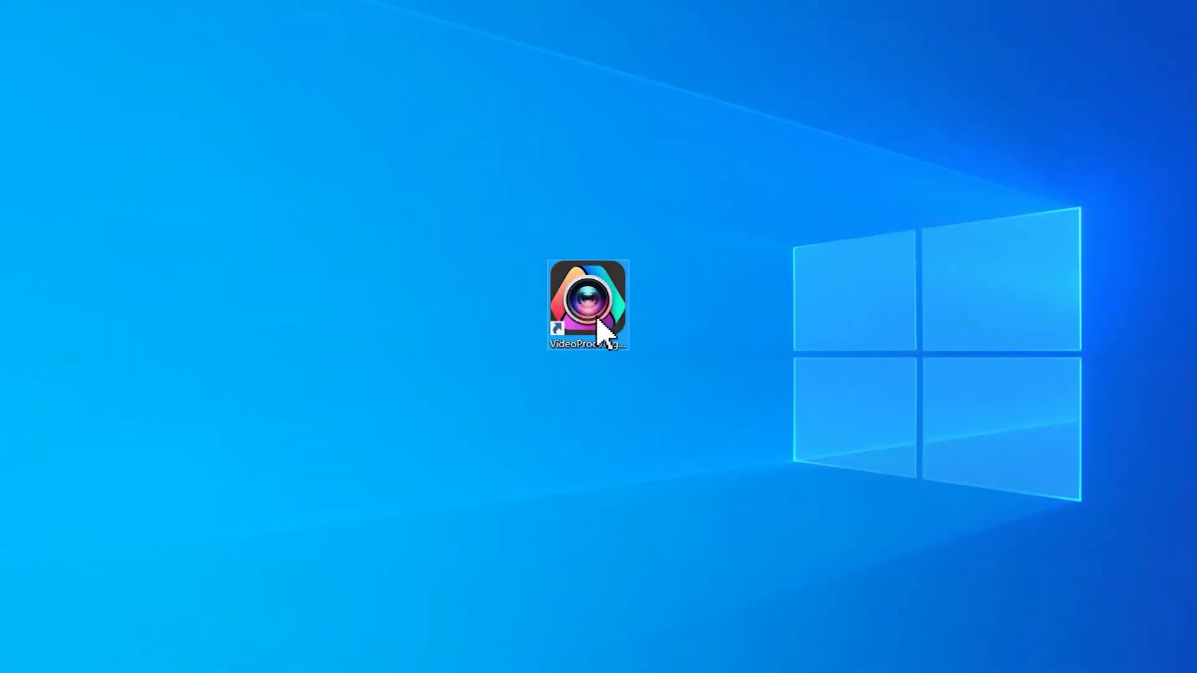
# Launch VideoProc Vlogger, with the video files selected in the folder.
pyautogui.doubleClick(597, 320)
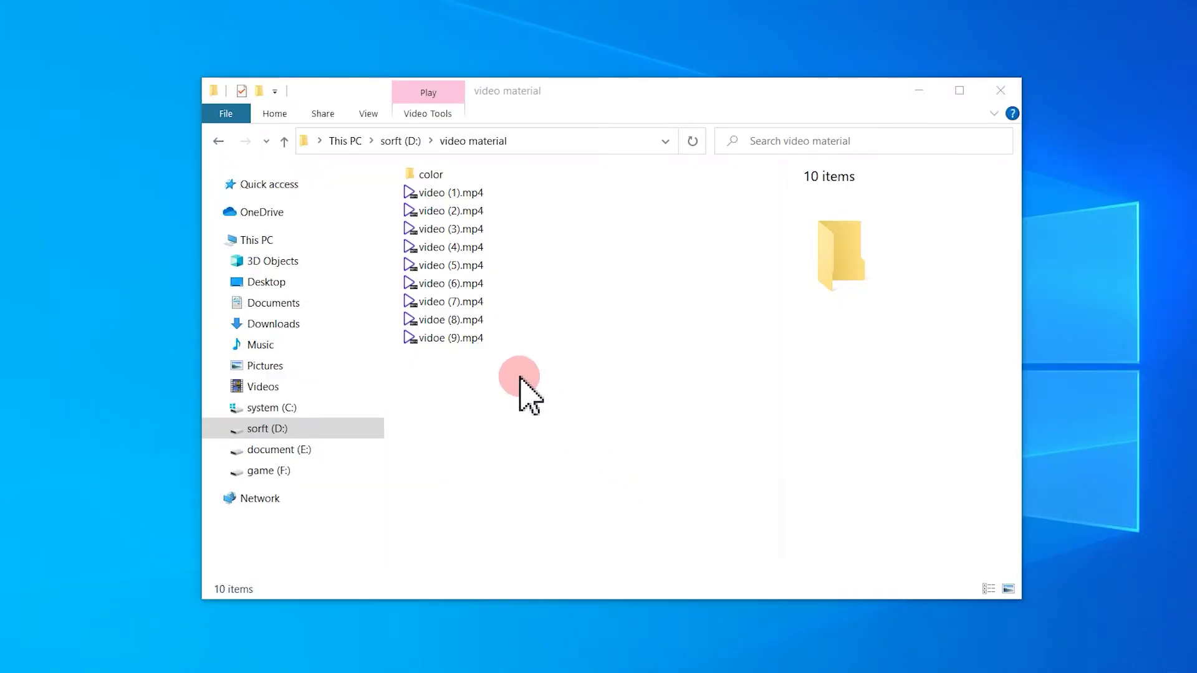
pyautogui.moveTo(520, 377); pyautogui.dragTo(449, 194)
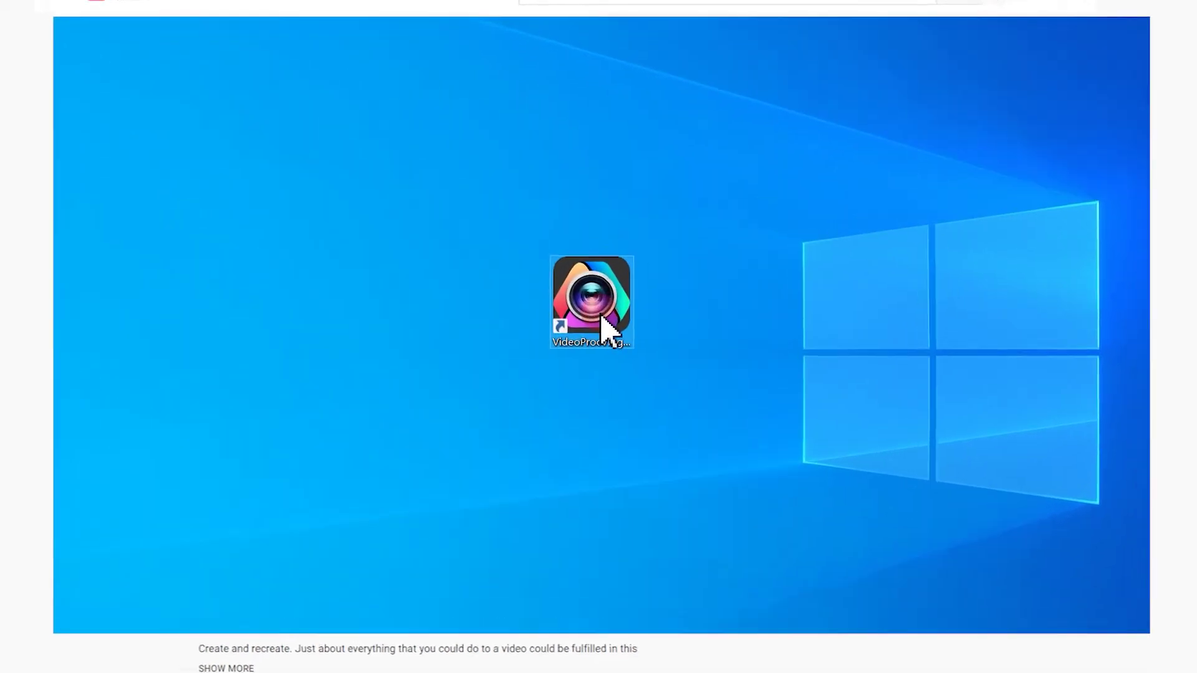
pyautogui.click(601, 321)
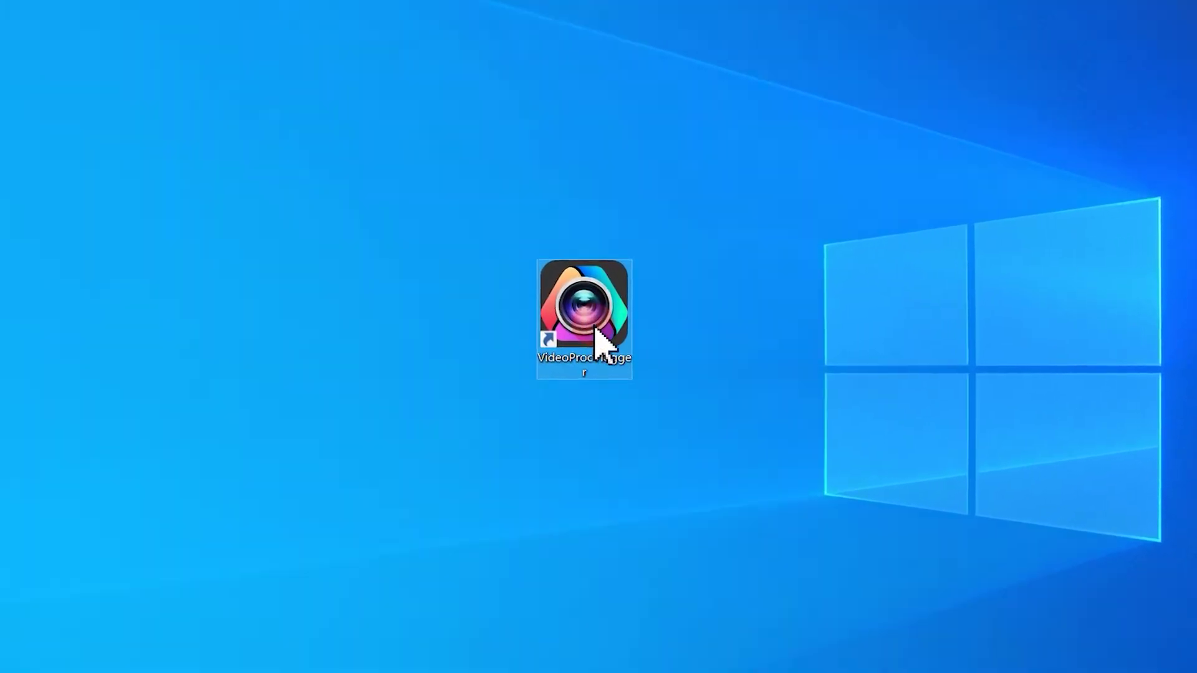
pyautogui.doubleClick(596, 330)
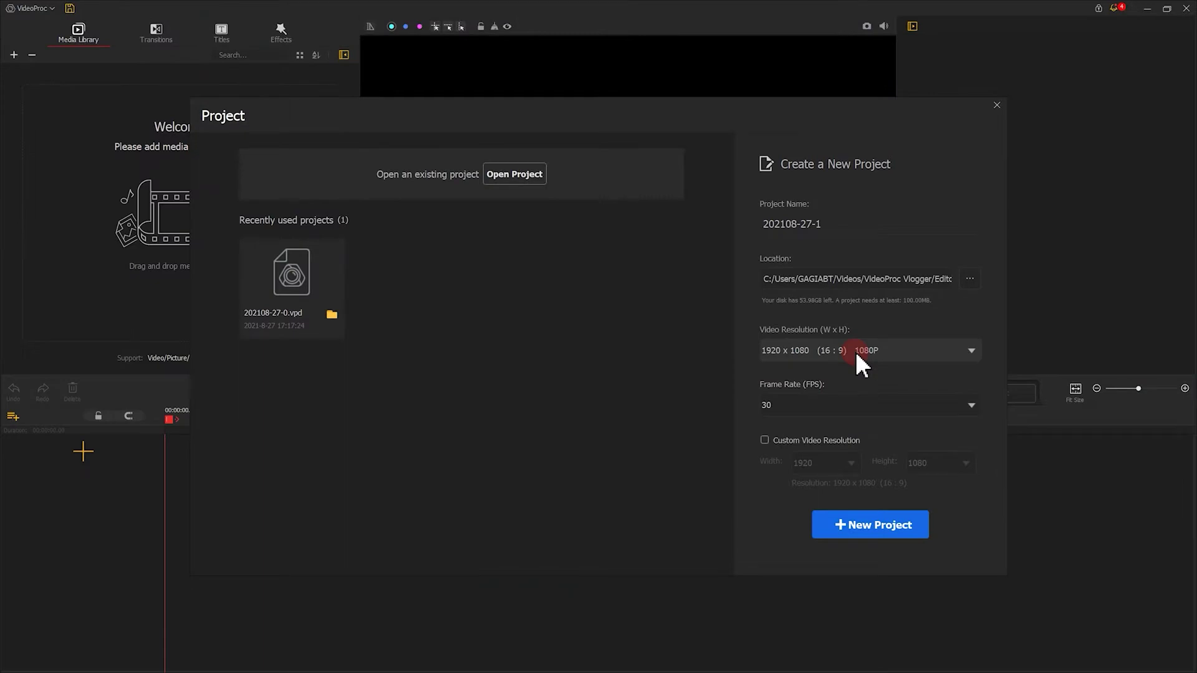
# Create a new 1920x1080, 30 fps project and select all seven video files to import.
pyautogui.click(855, 352)
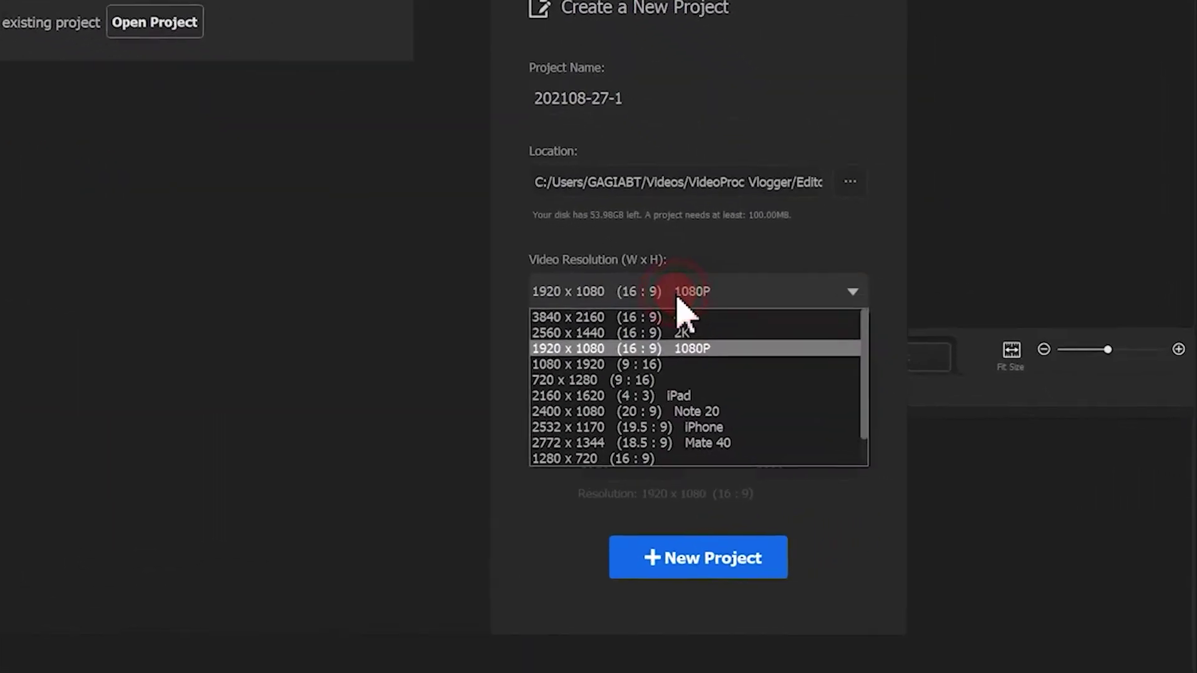
pyautogui.click(606, 333)
pyautogui.click(605, 359)
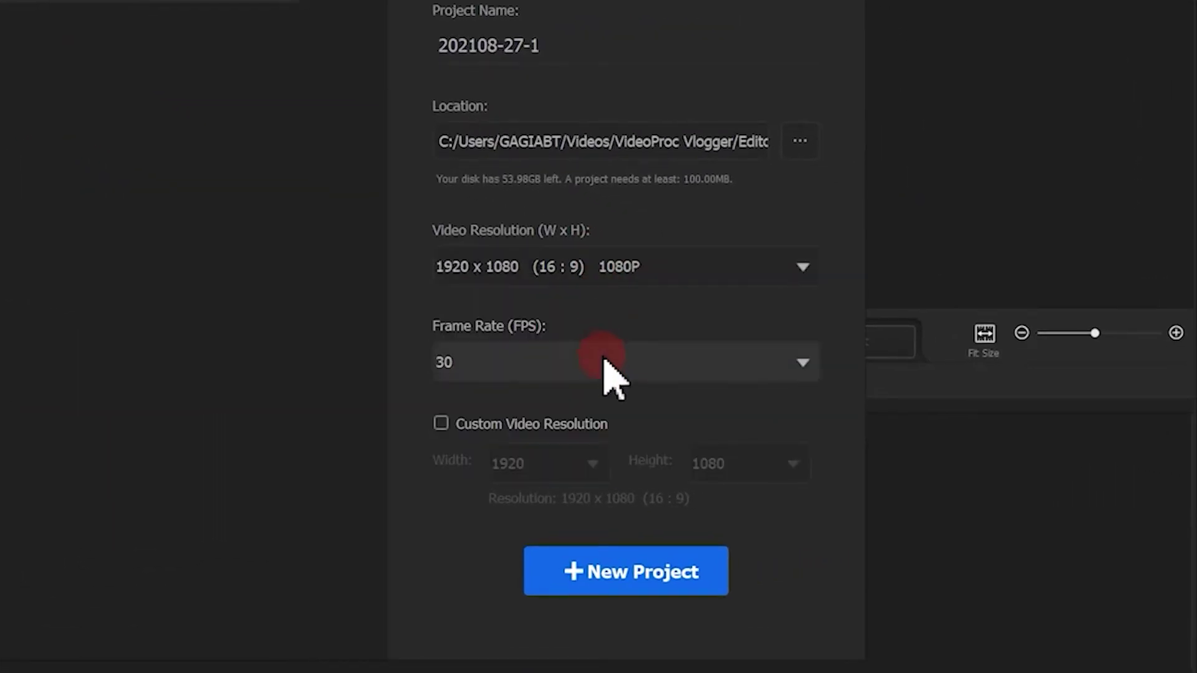
pyautogui.click(609, 376)
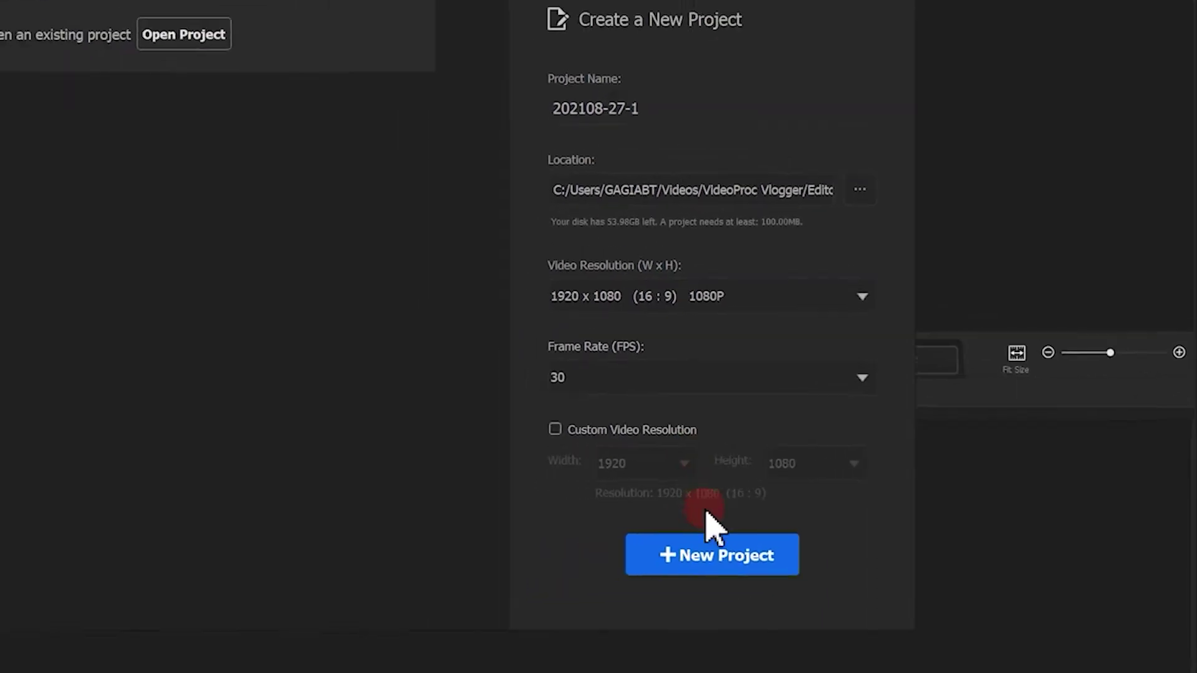
pyautogui.click(839, 533)
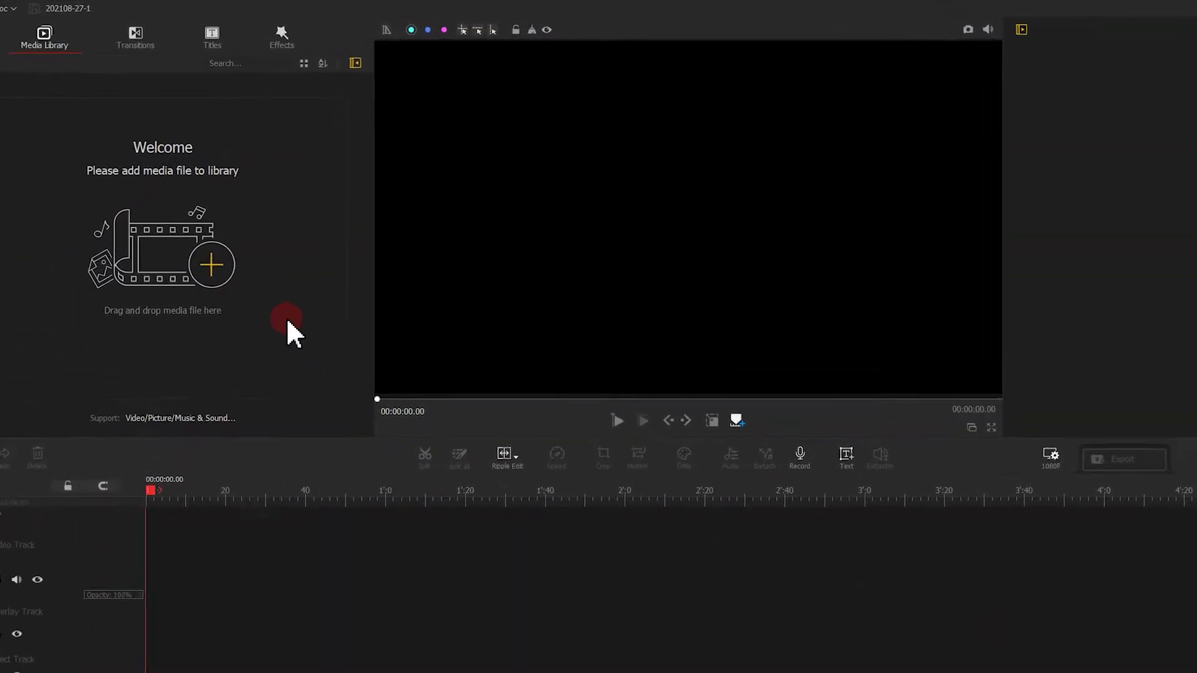
pyautogui.click(221, 303)
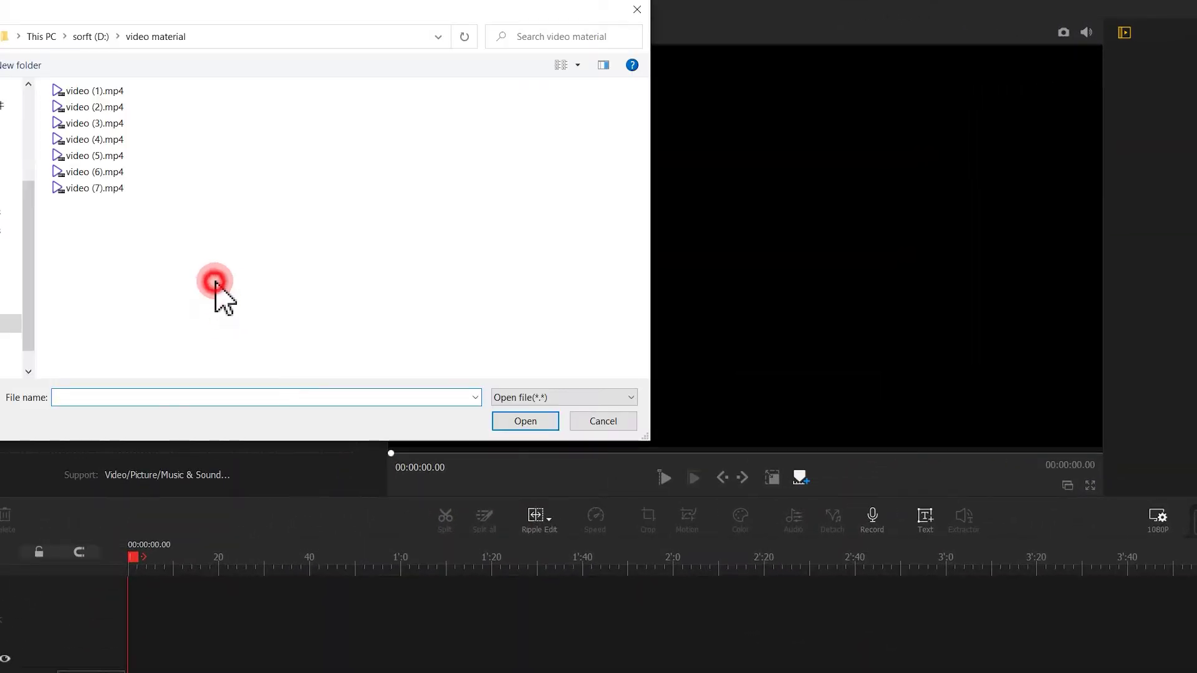
pyautogui.moveTo(215, 283); pyautogui.dragTo(121, 90)
# Import the seven selected video clips and add a second overlay track.
pyautogui.click(520, 418)
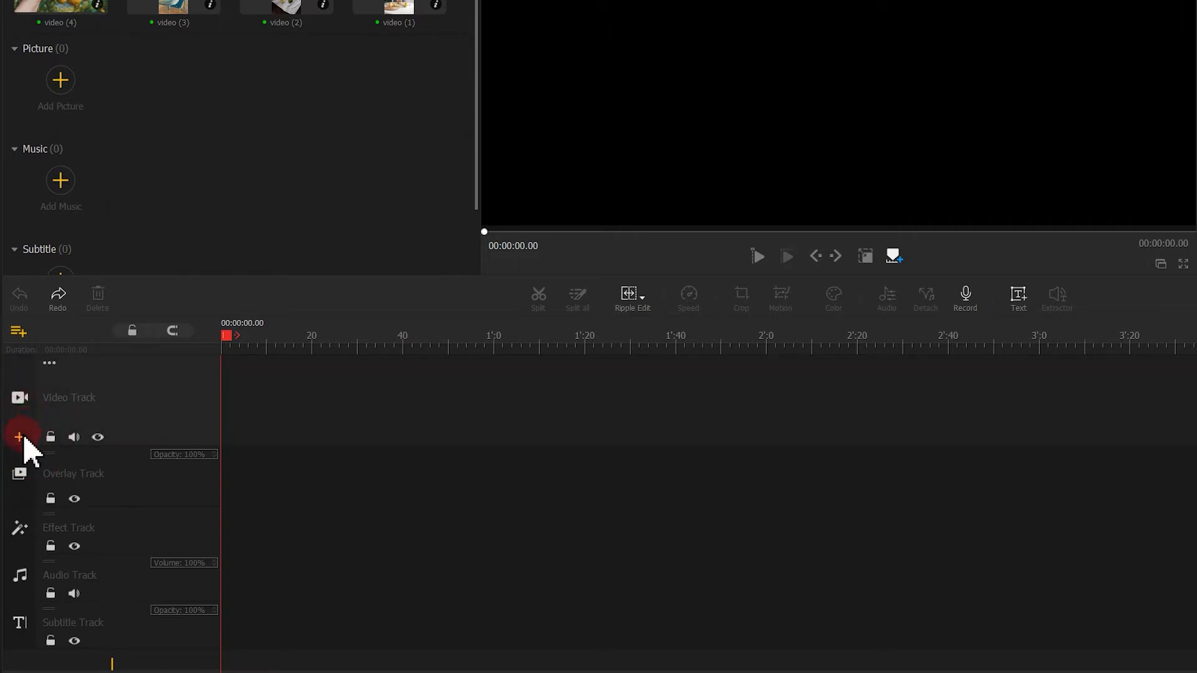
pyautogui.click(18, 438)
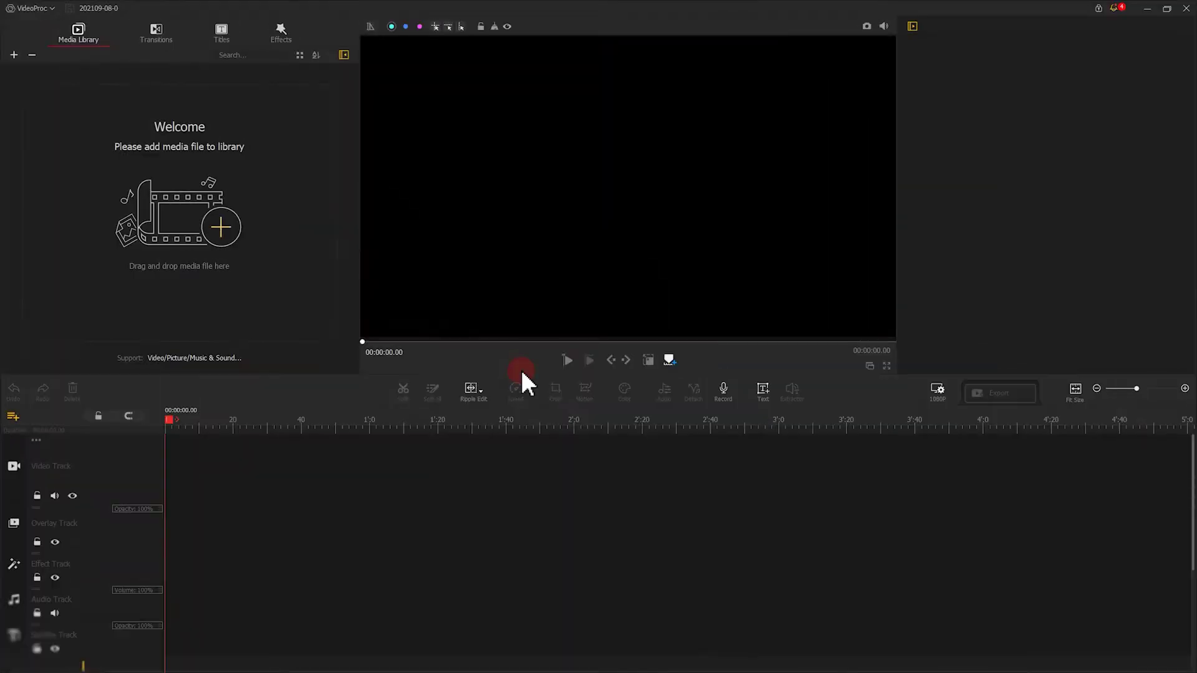
# Import game and man, with game on the video track and man on the overlay track.
pyautogui.click(223, 225)
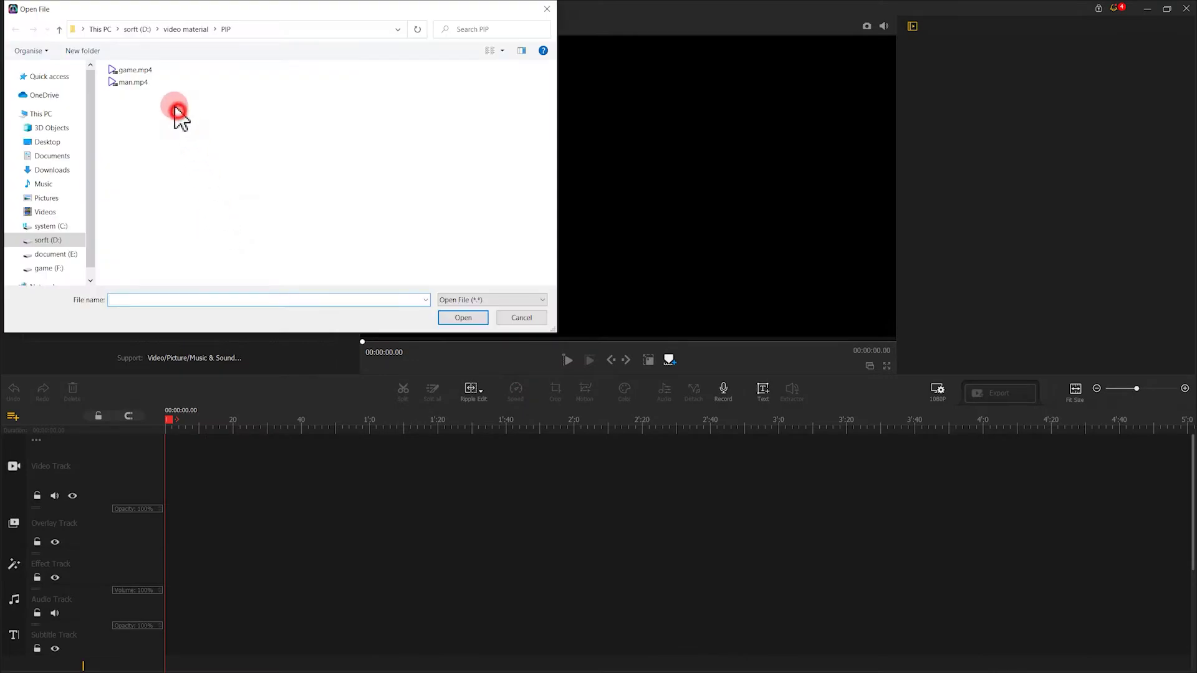
pyautogui.click(461, 318)
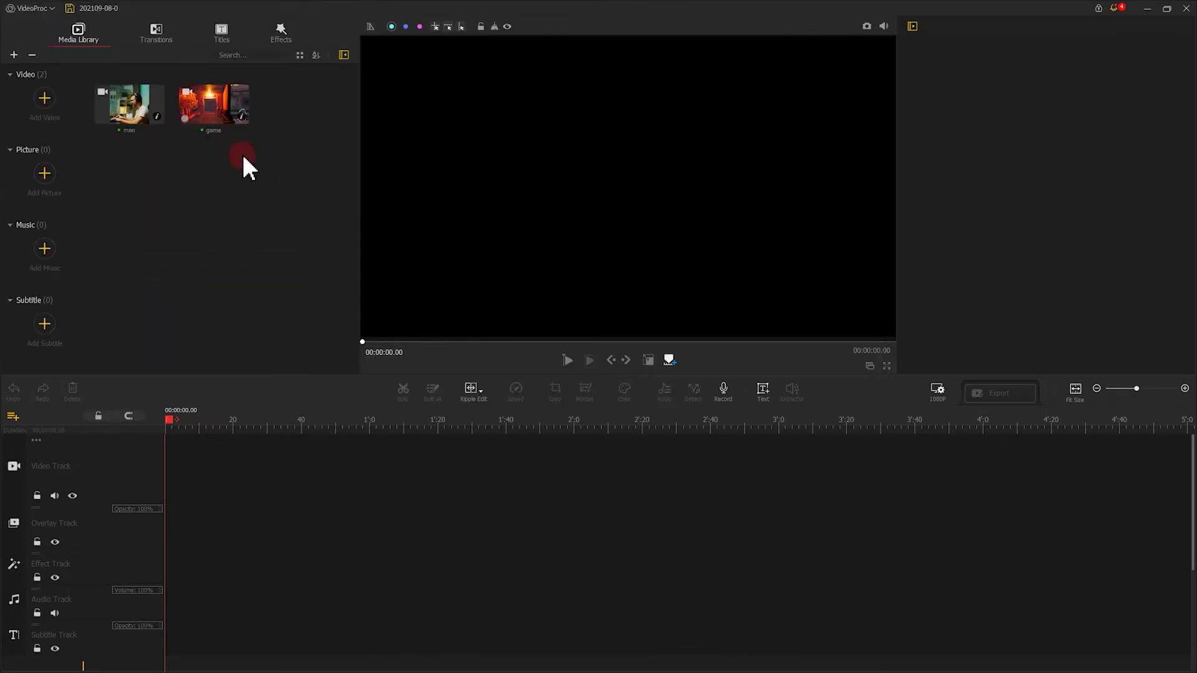
pyautogui.moveTo(208, 113); pyautogui.dragTo(172, 448)
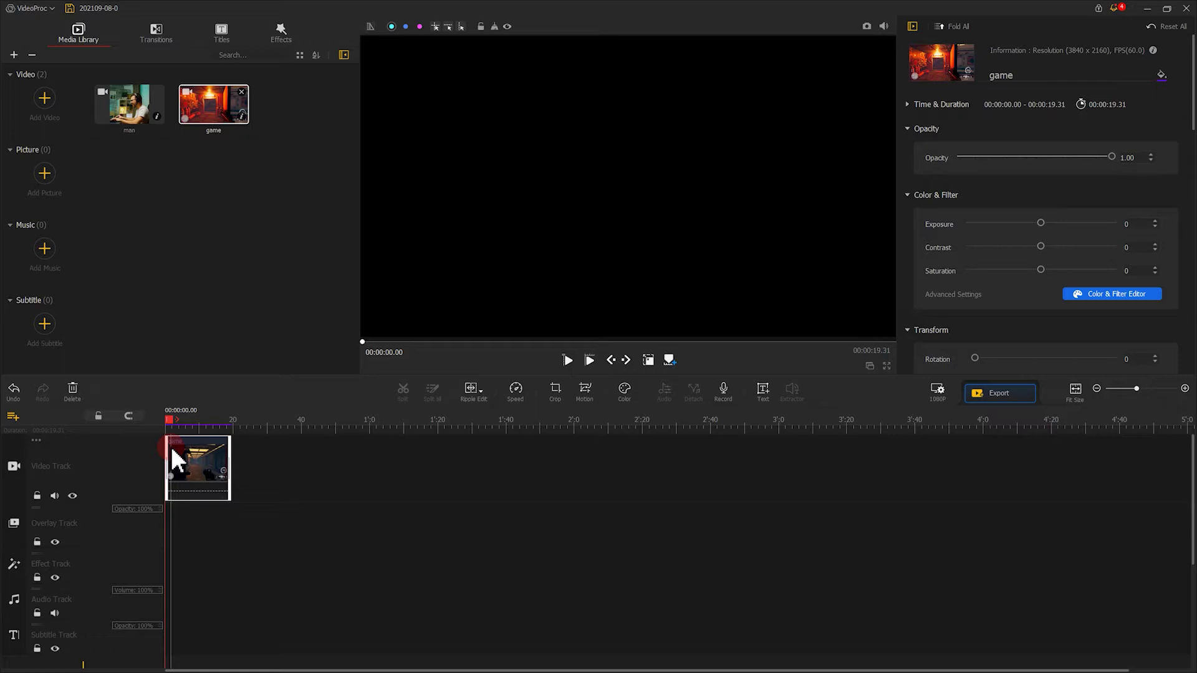
pyautogui.moveTo(149, 113); pyautogui.dragTo(169, 556)
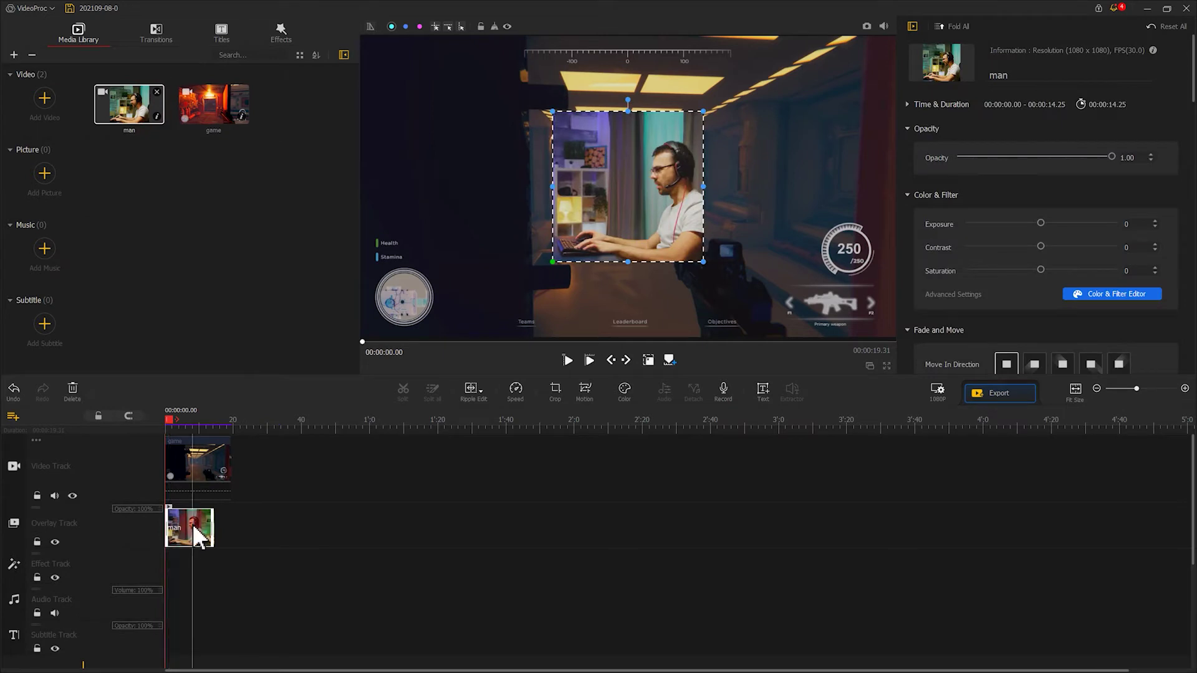
pyautogui.click(537, 381)
pyautogui.click(644, 361)
# Shrink the webcam overlay to a small top-right square and play the picture-in-picture preview.
pyautogui.moveTo(700, 260); pyautogui.dragTo(662, 226)
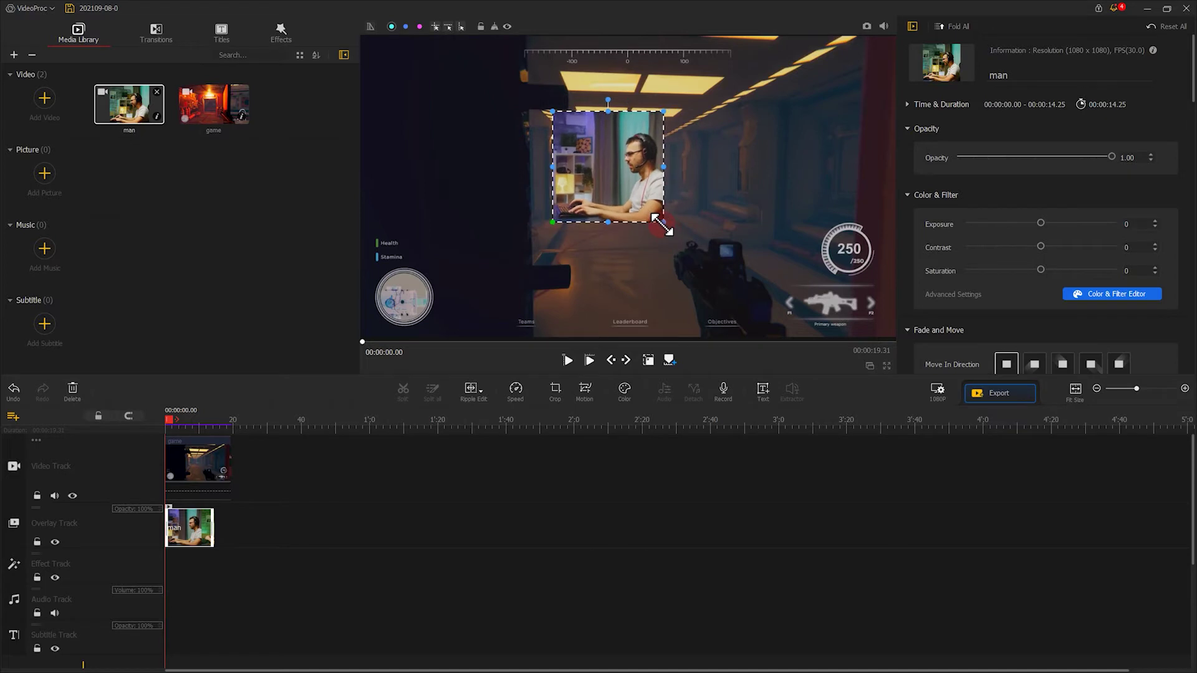
pyautogui.moveTo(617, 162); pyautogui.dragTo(653, 198)
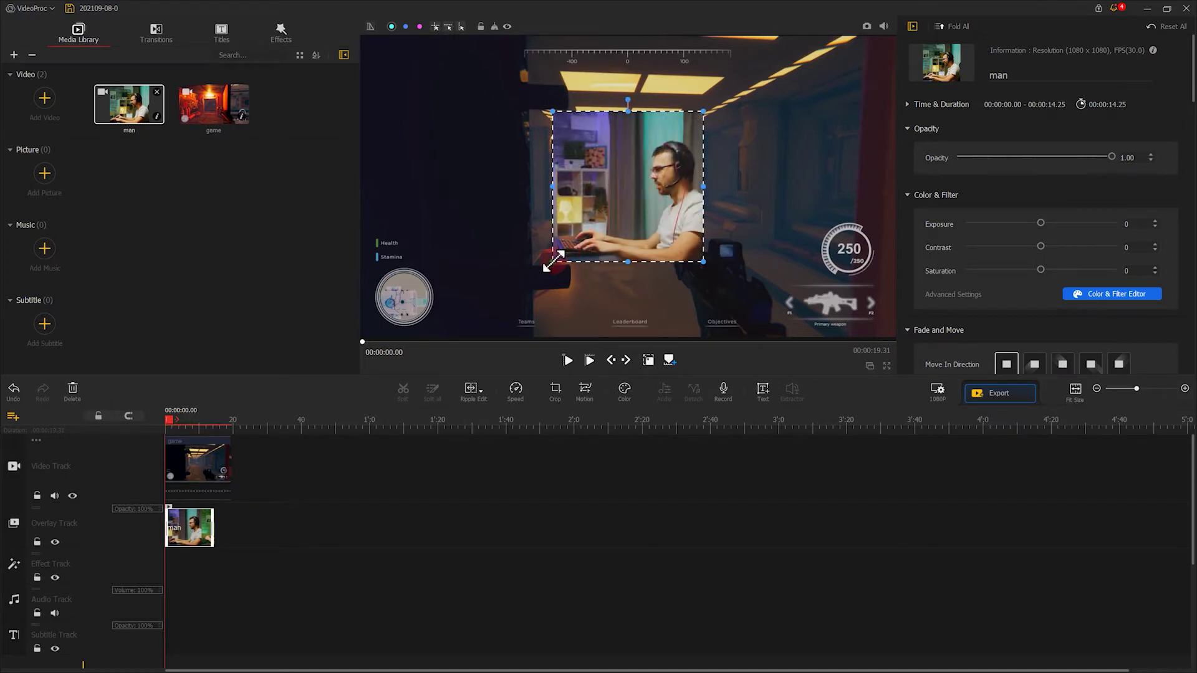
pyautogui.moveTo(553, 261); pyautogui.dragTo(815, 131)
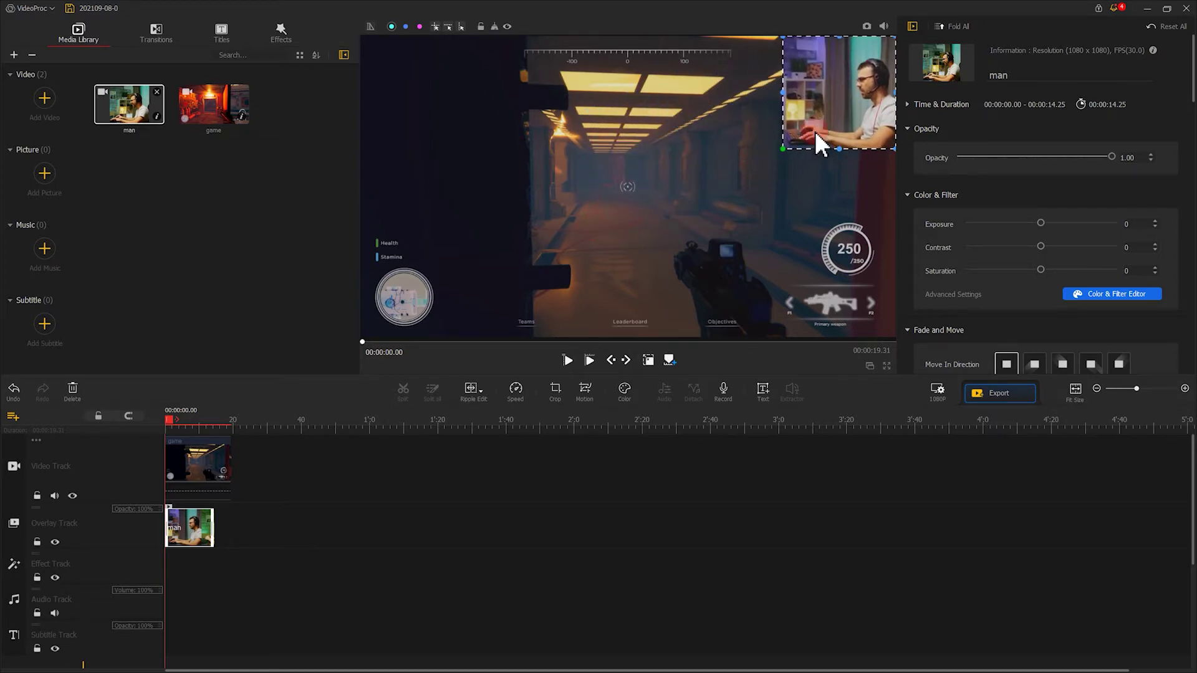
pyautogui.click(565, 360)
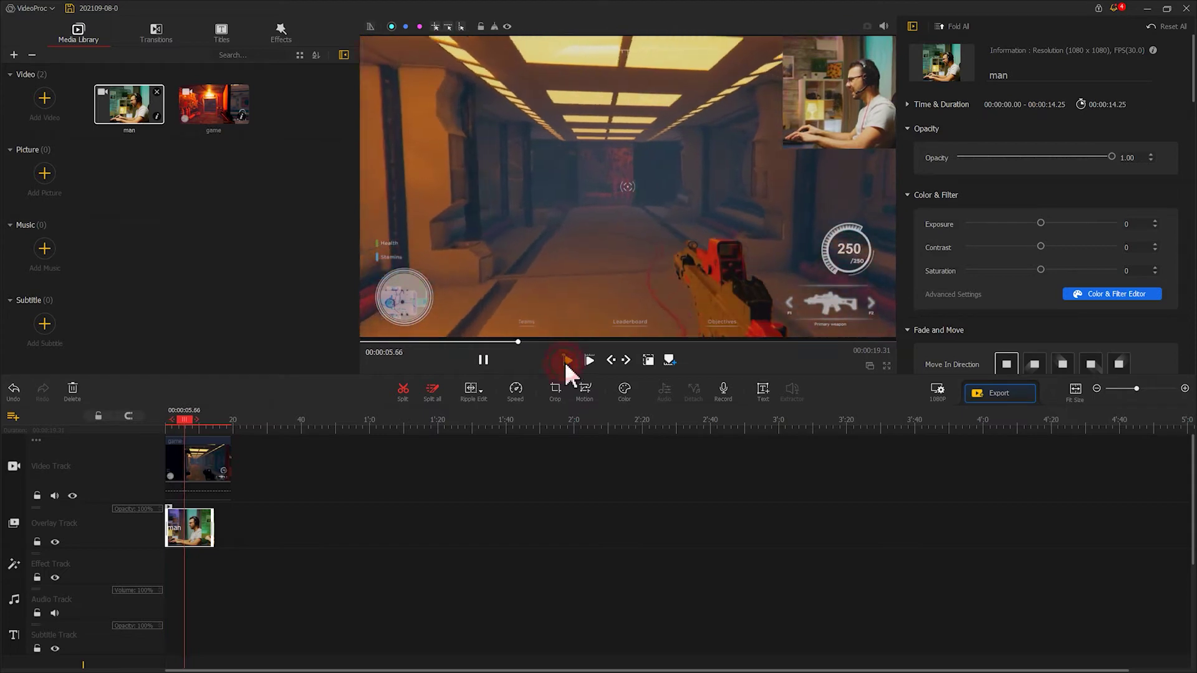
pyautogui.click(565, 360)
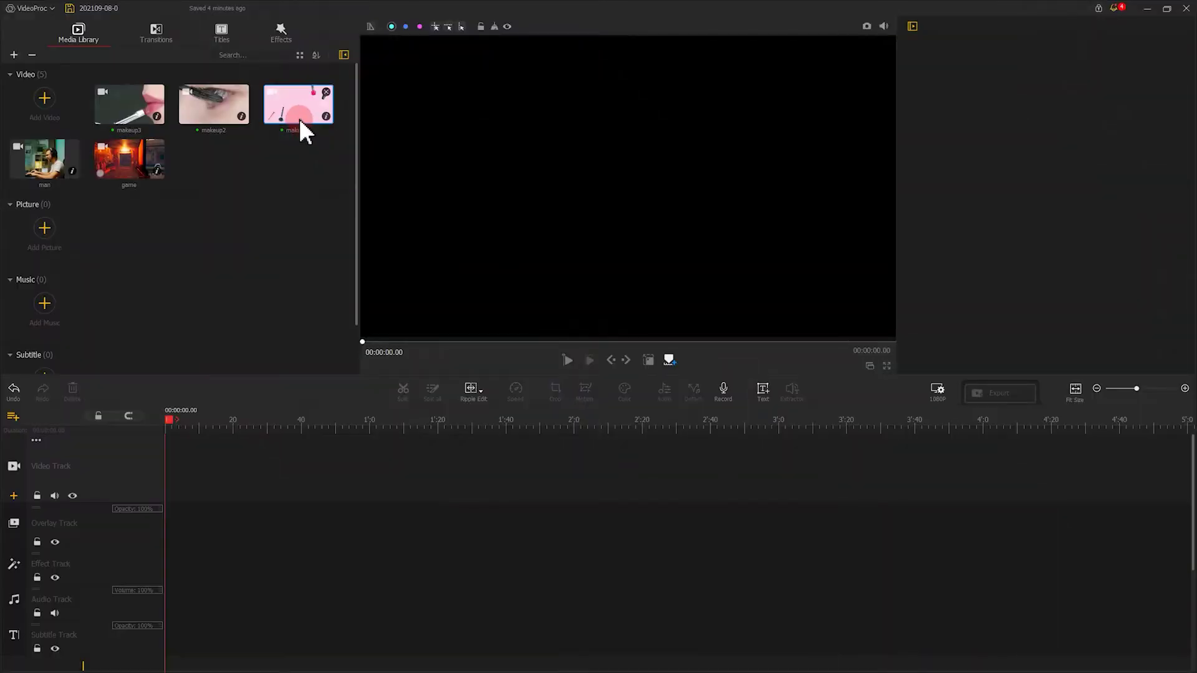
# Place makeup1 on the video track and makeup3 on the overlay track, then add another overlay track.
pyautogui.moveTo(297, 116); pyautogui.dragTo(190, 464)
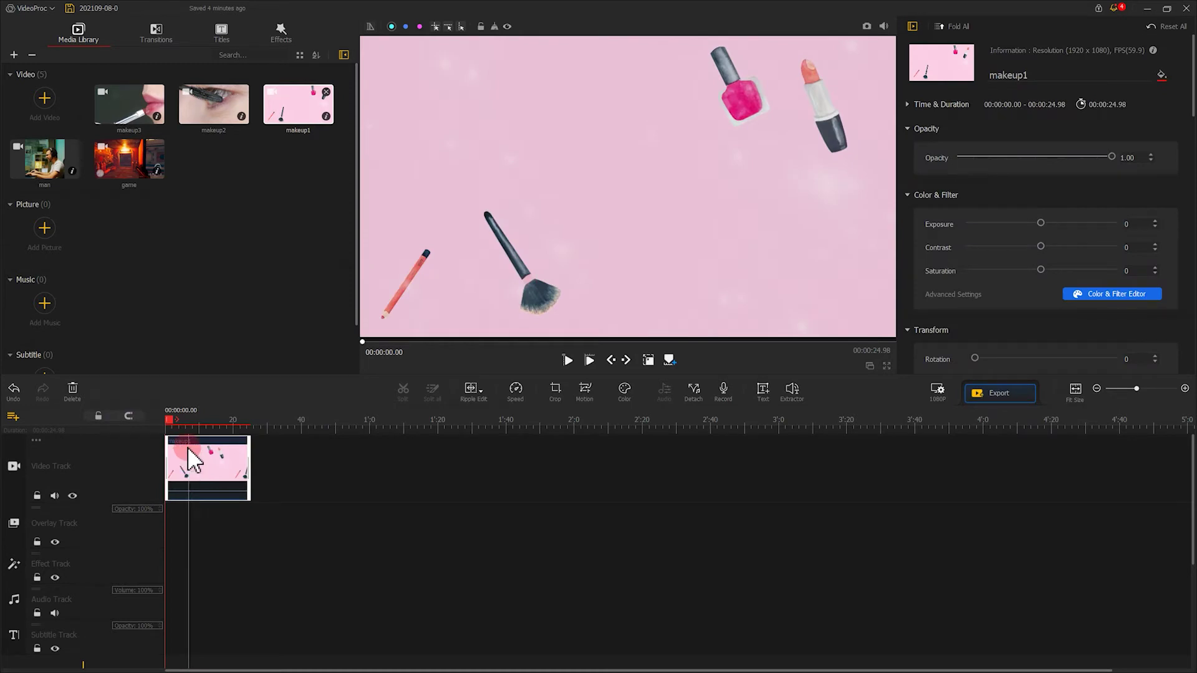
pyautogui.moveTo(134, 118); pyautogui.dragTo(160, 522)
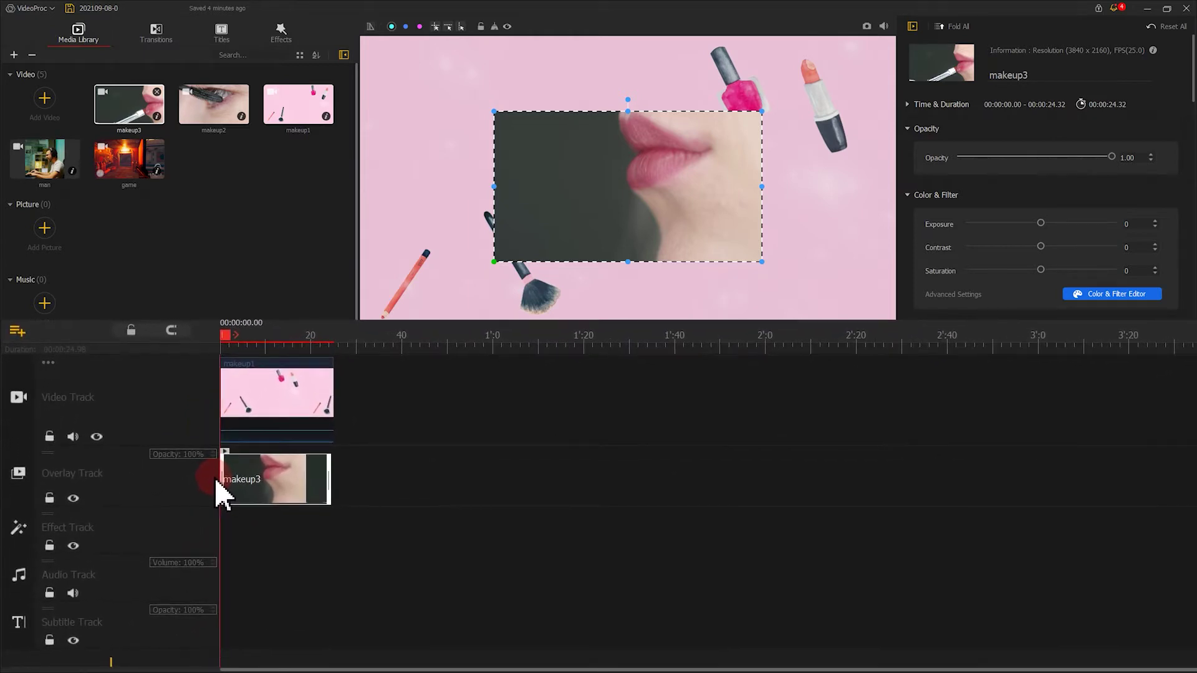
pyautogui.moveTo(18, 499)
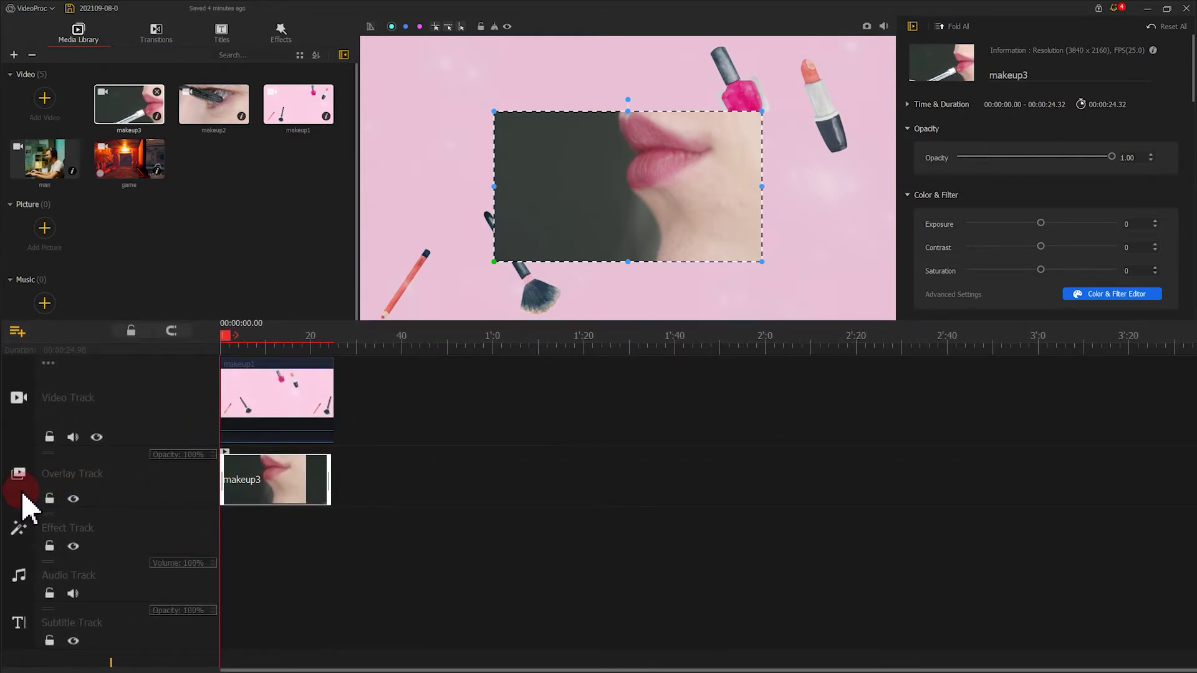
pyautogui.click(18, 500)
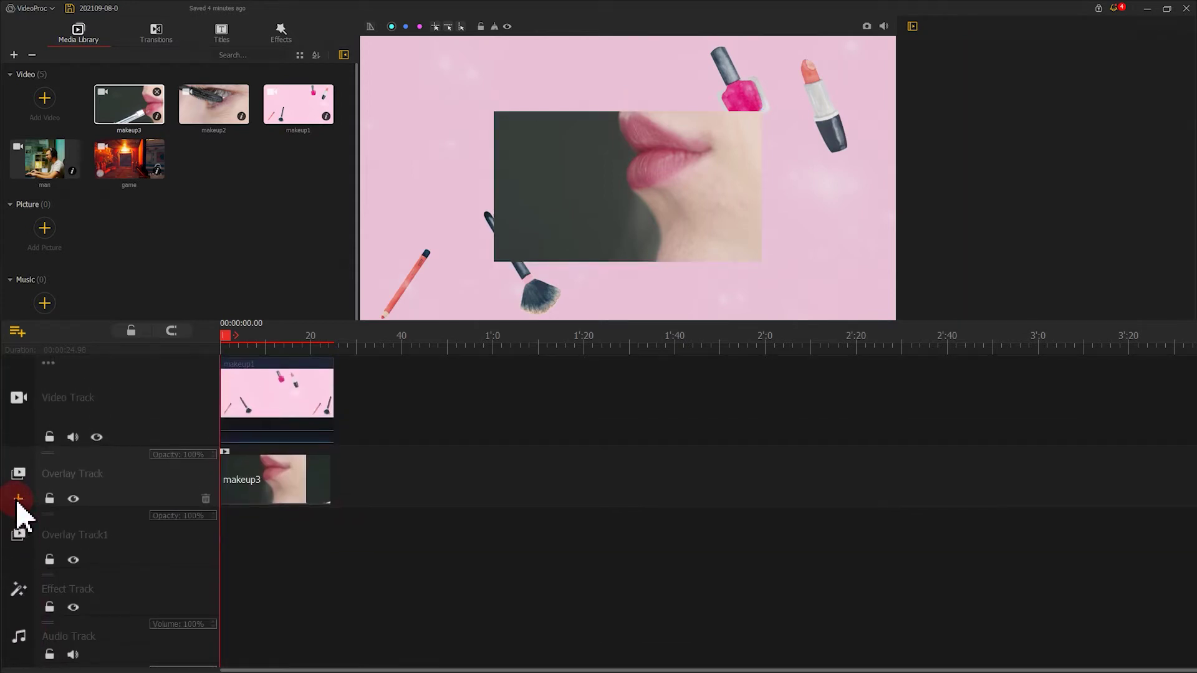
# Put the makeup2 eye clip on the new overlay track, enlarged, at the upper left.
pyautogui.click(214, 111)
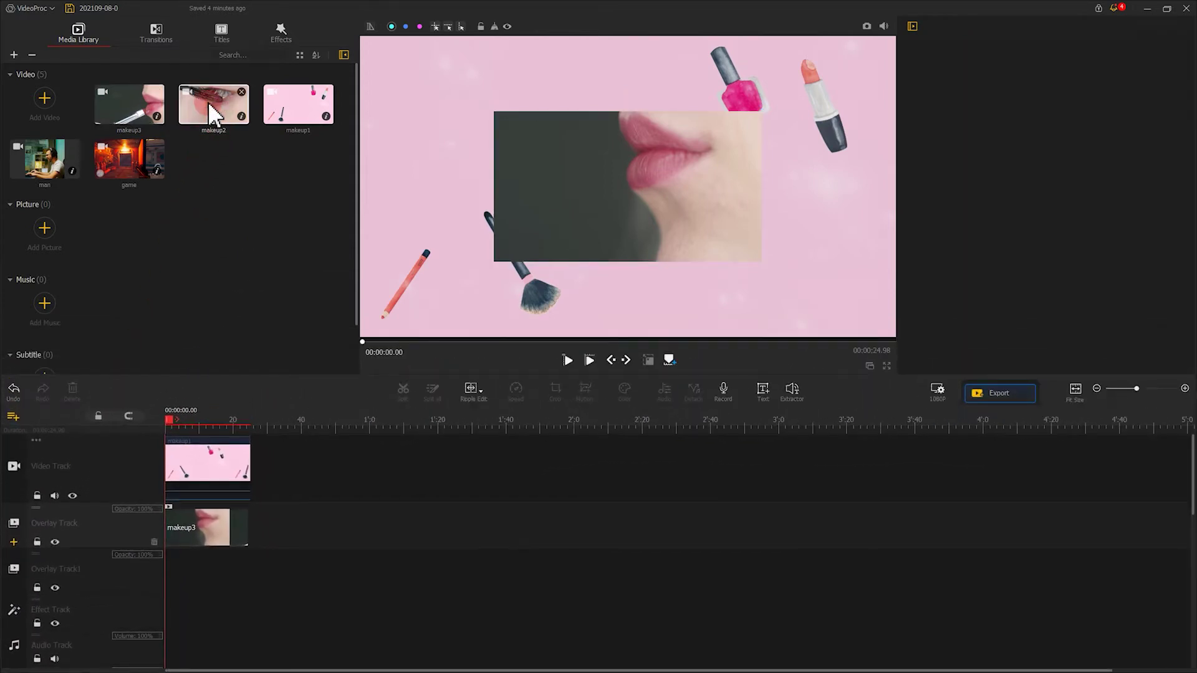
pyautogui.moveTo(210, 108); pyautogui.dragTo(175, 589)
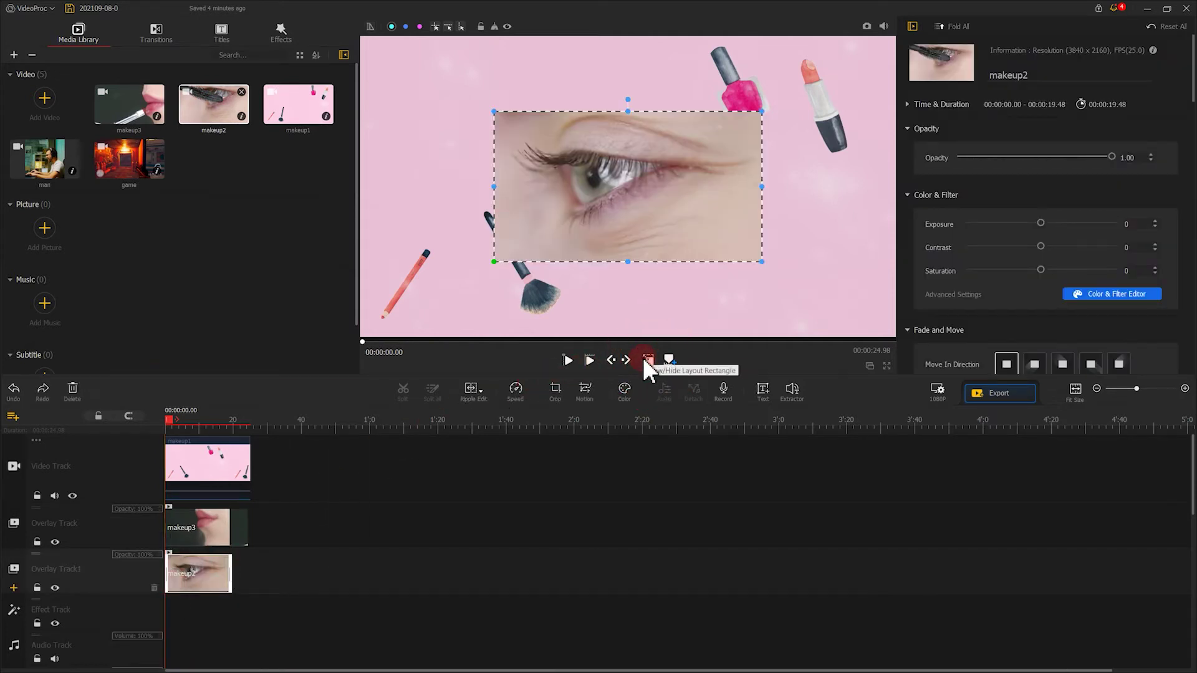
pyautogui.moveTo(493, 261); pyautogui.dragTo(467, 276)
pyautogui.click(503, 263)
pyautogui.moveTo(607, 196); pyautogui.dragTo(532, 156)
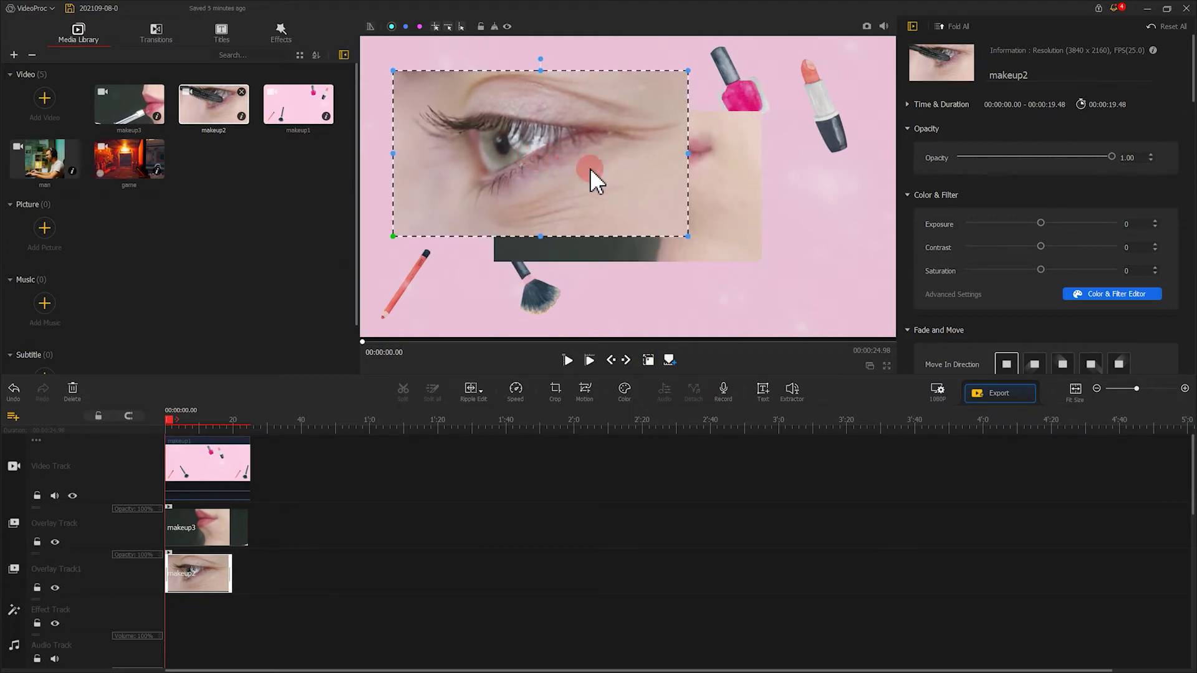
# Move the lip clip toward the lower right, enlarge it, and play the makeup composition.
pyautogui.click(716, 218)
pyautogui.moveTo(696, 189); pyautogui.dragTo(793, 237)
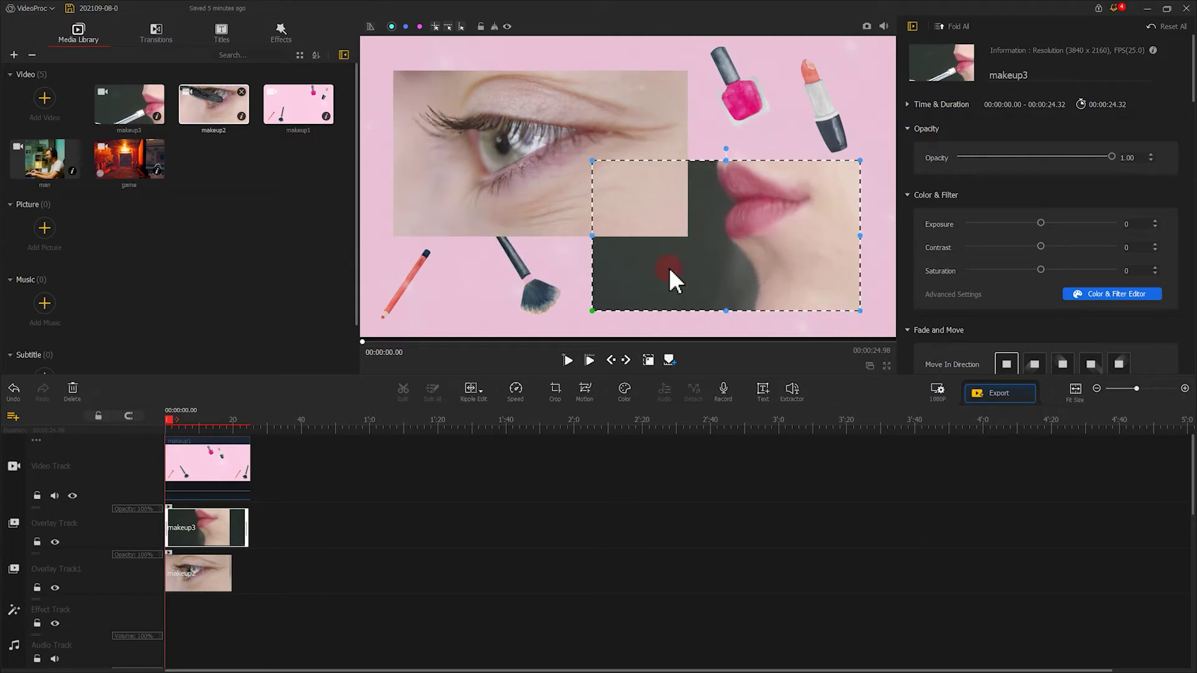
pyautogui.moveTo(591, 161); pyautogui.dragTo(572, 150)
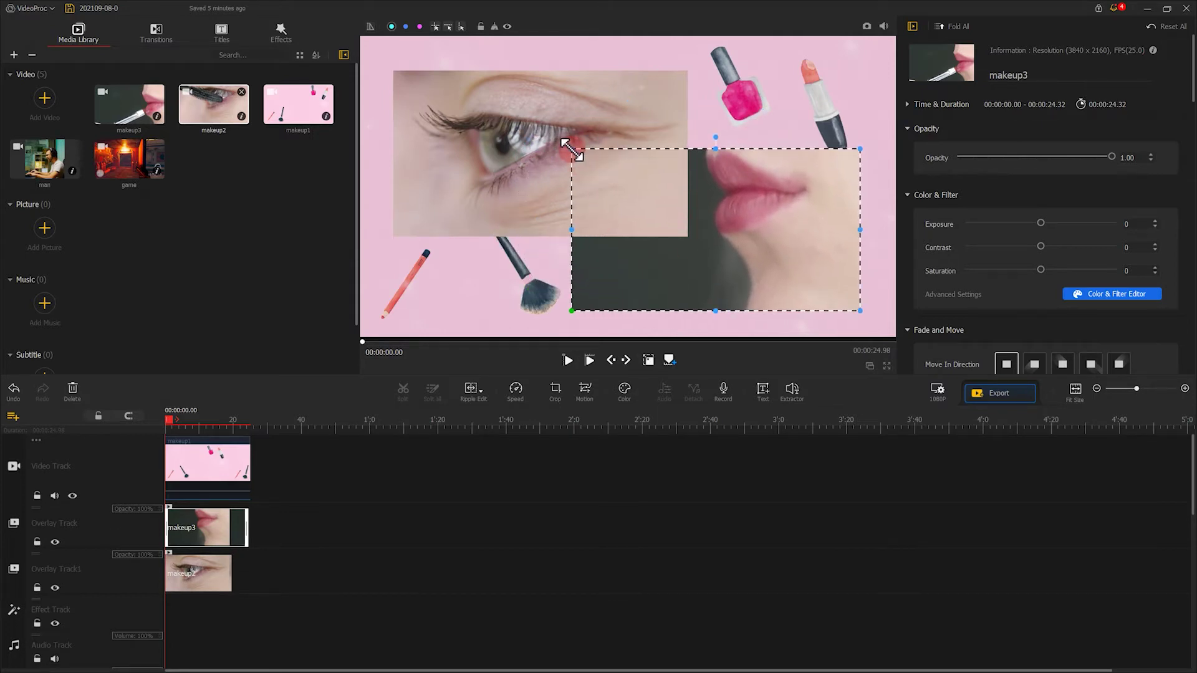
pyautogui.click(506, 151)
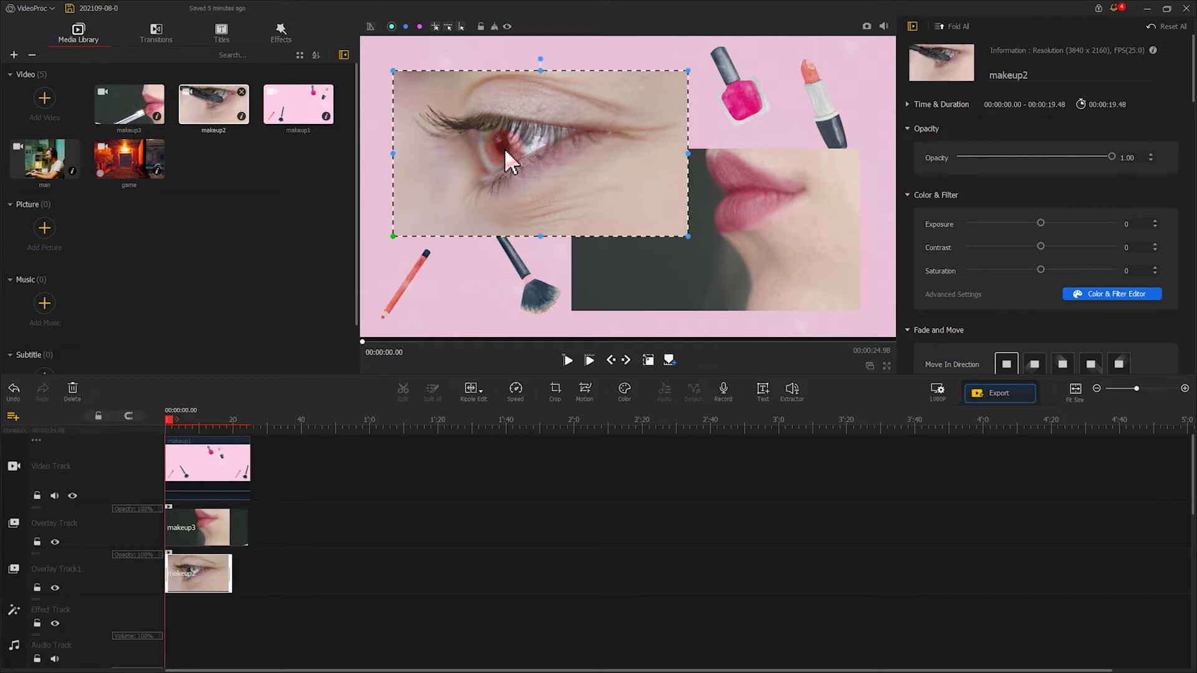
pyautogui.click(743, 131)
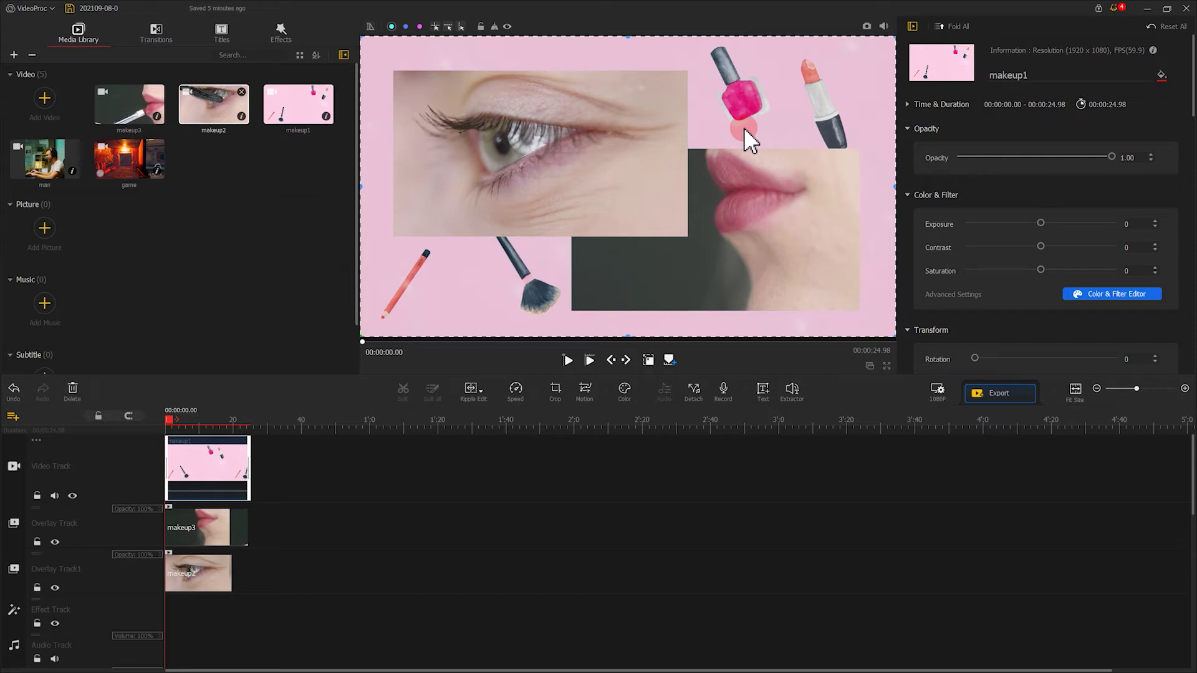
pyautogui.click(570, 357)
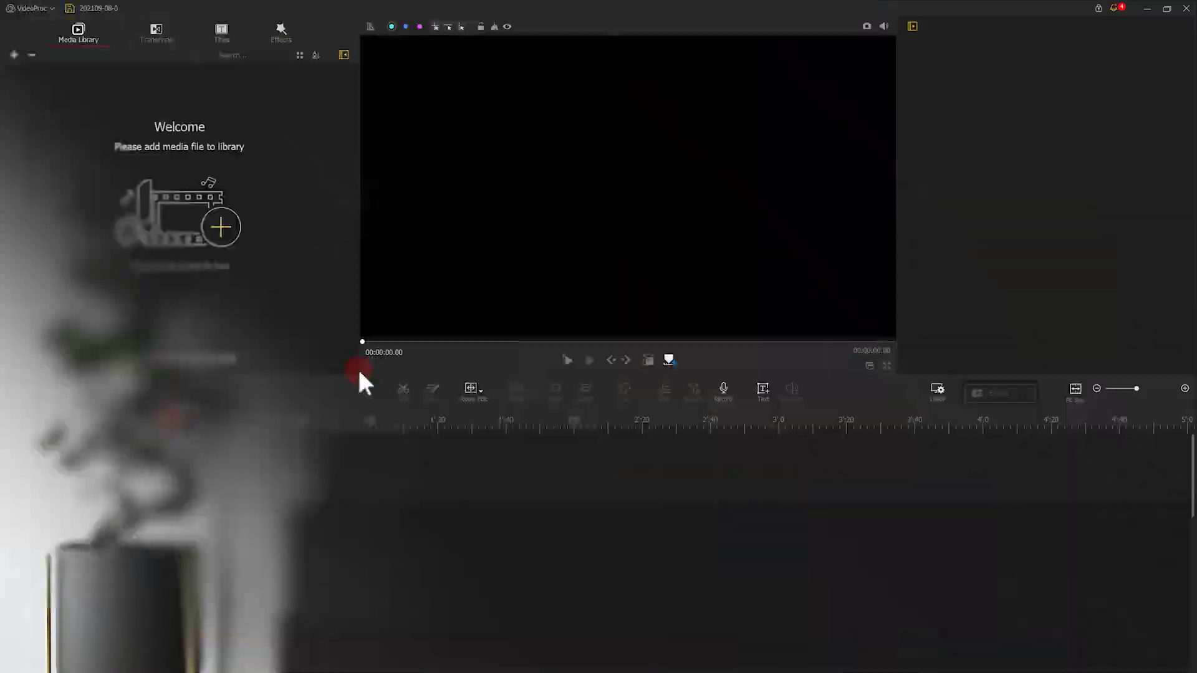
# Import Photo frame.png and Selfie.mp4, with Selfie on the video track and the frame on the overlay track.
pyautogui.click(227, 229)
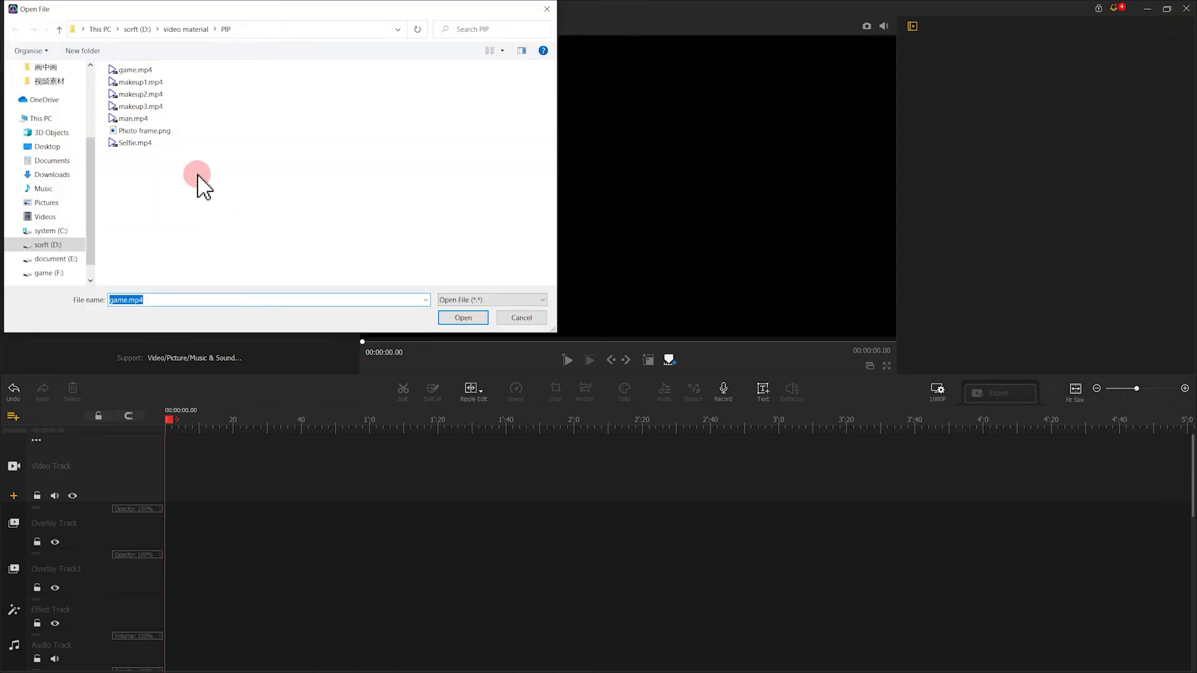
pyautogui.moveTo(202, 193); pyautogui.dragTo(167, 131)
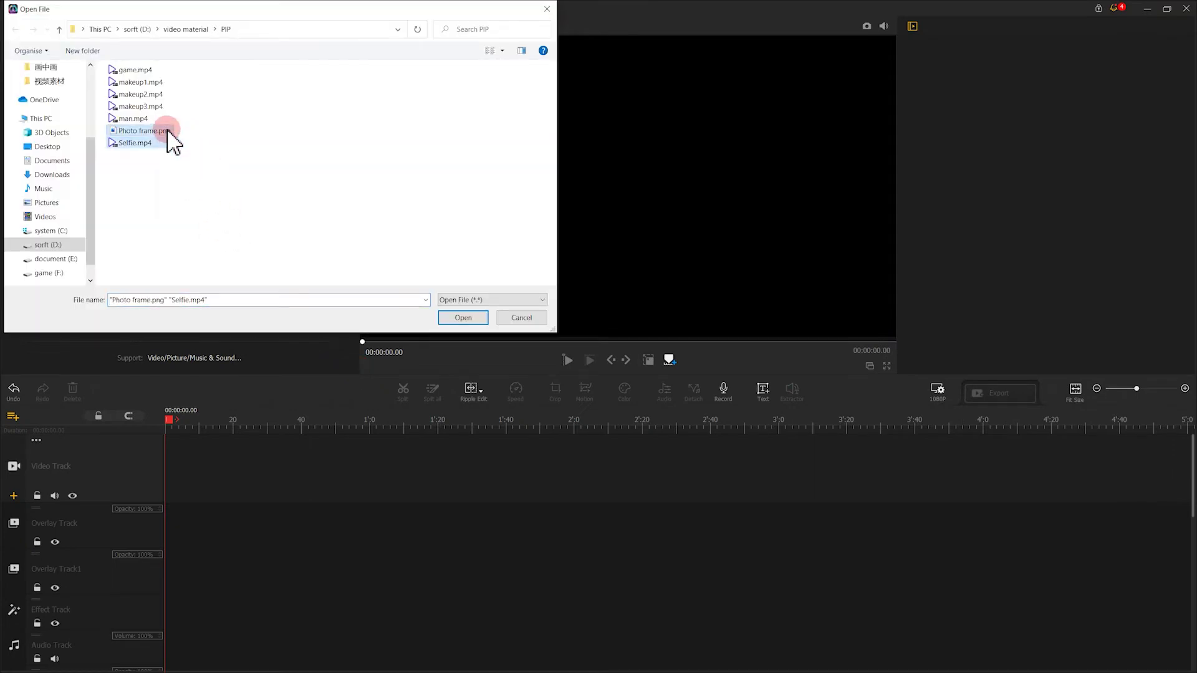
pyautogui.click(461, 318)
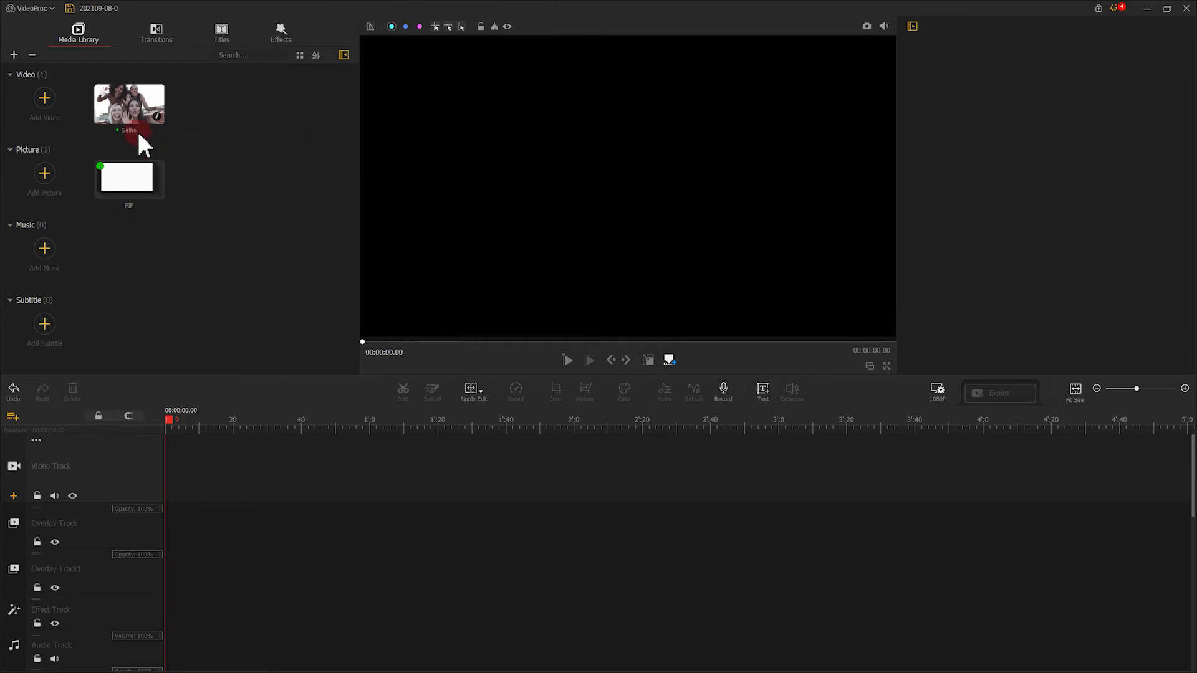
pyautogui.moveTo(134, 127); pyautogui.dragTo(178, 469)
pyautogui.click(111, 212)
pyautogui.moveTo(114, 182); pyautogui.dragTo(151, 527)
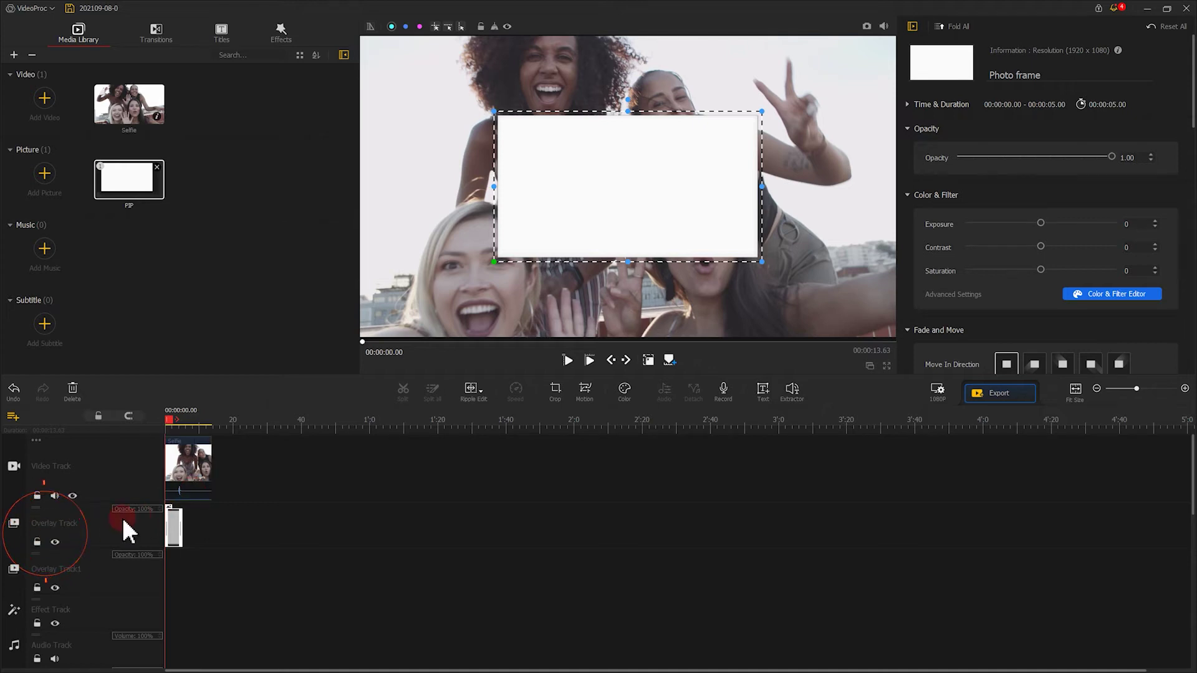
# Add Overlay Track2 and lay a second Selfie copy on Overlay Track1 with resize handles shown.
pyautogui.click(15, 541)
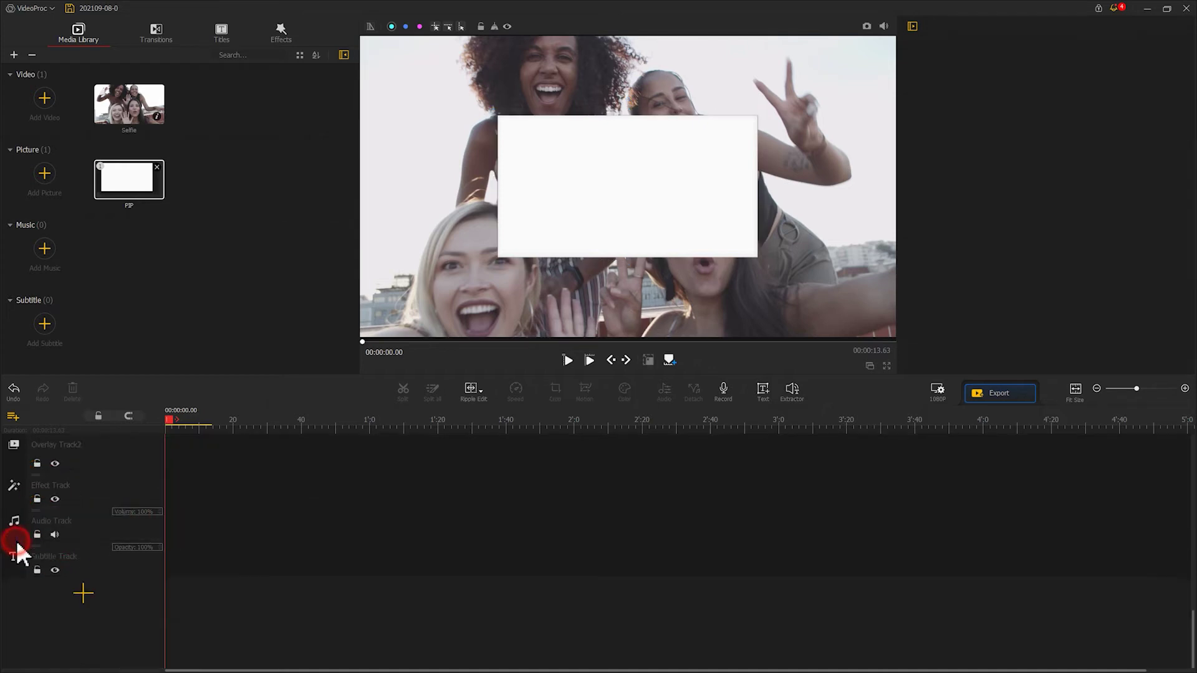
pyautogui.scroll(1, 16, 540)
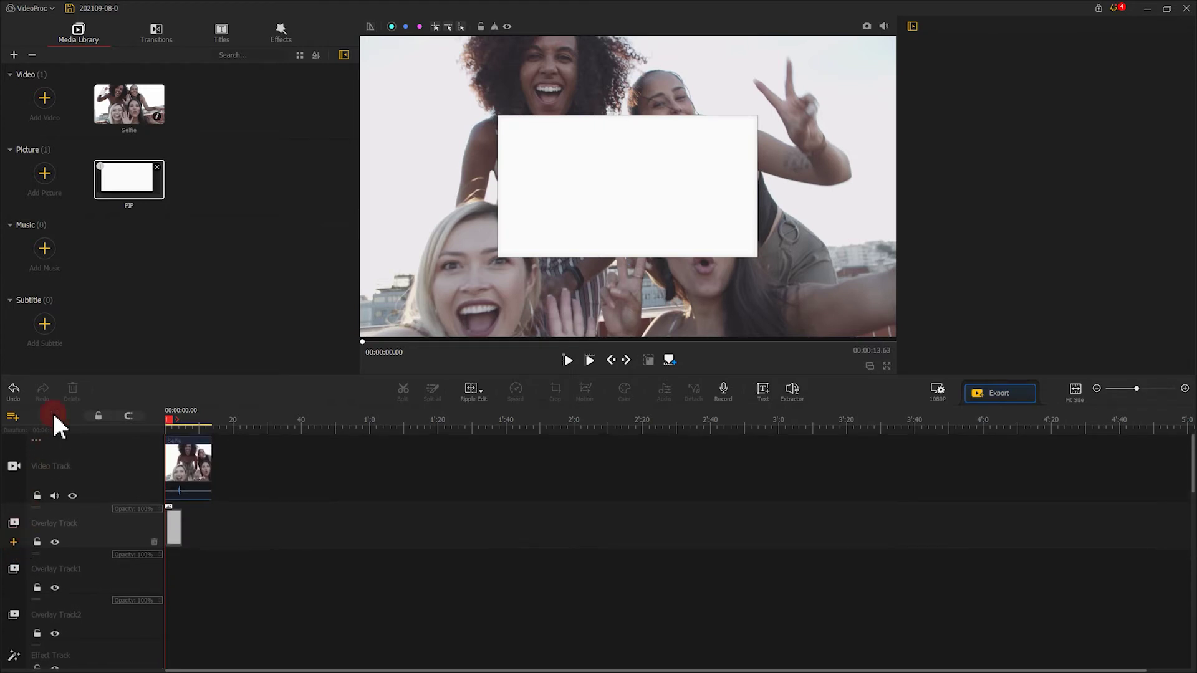
pyautogui.moveTo(140, 134); pyautogui.dragTo(173, 573)
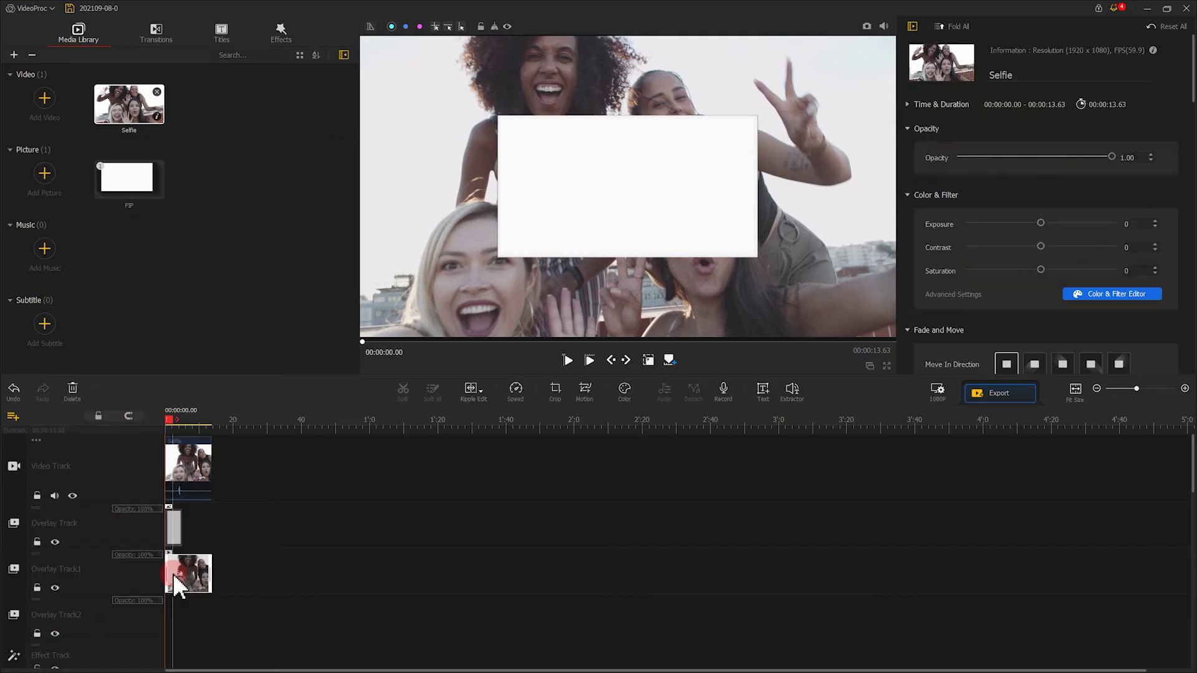
pyautogui.click(646, 361)
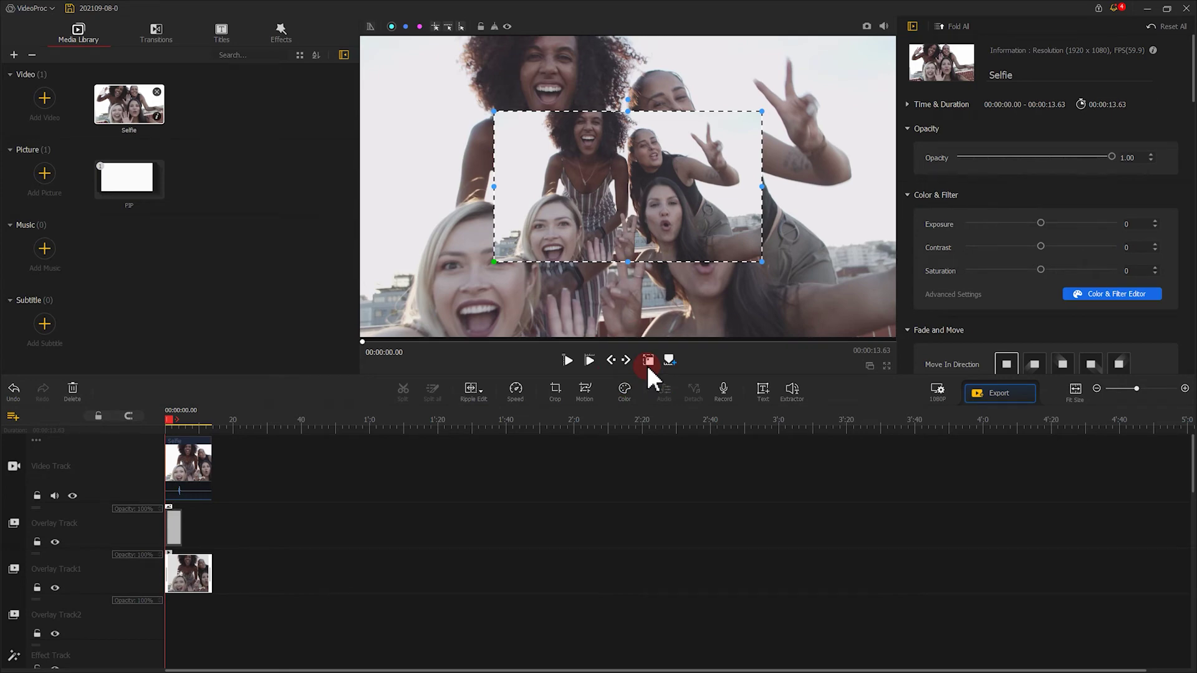
# Enlarge the Selfie overlay toward both lower-left and upper-right corners, then tilt it counter-clockwise.
pyautogui.click(560, 251)
pyautogui.moveTo(497, 263); pyautogui.dragTo(424, 302)
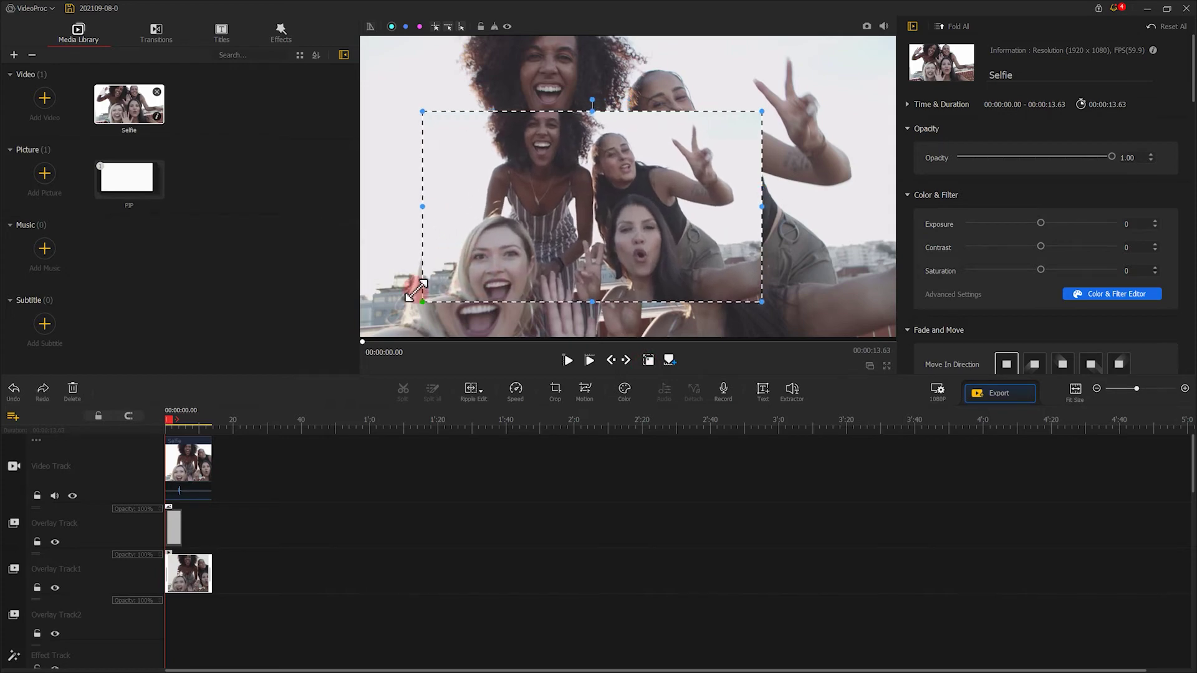
pyautogui.moveTo(762, 111)
pyautogui.mouseDown()
pyautogui.moveTo(834, 71)
pyautogui.moveTo(608, 63)
pyautogui.mouseUp()
pyautogui.click(510, 195)
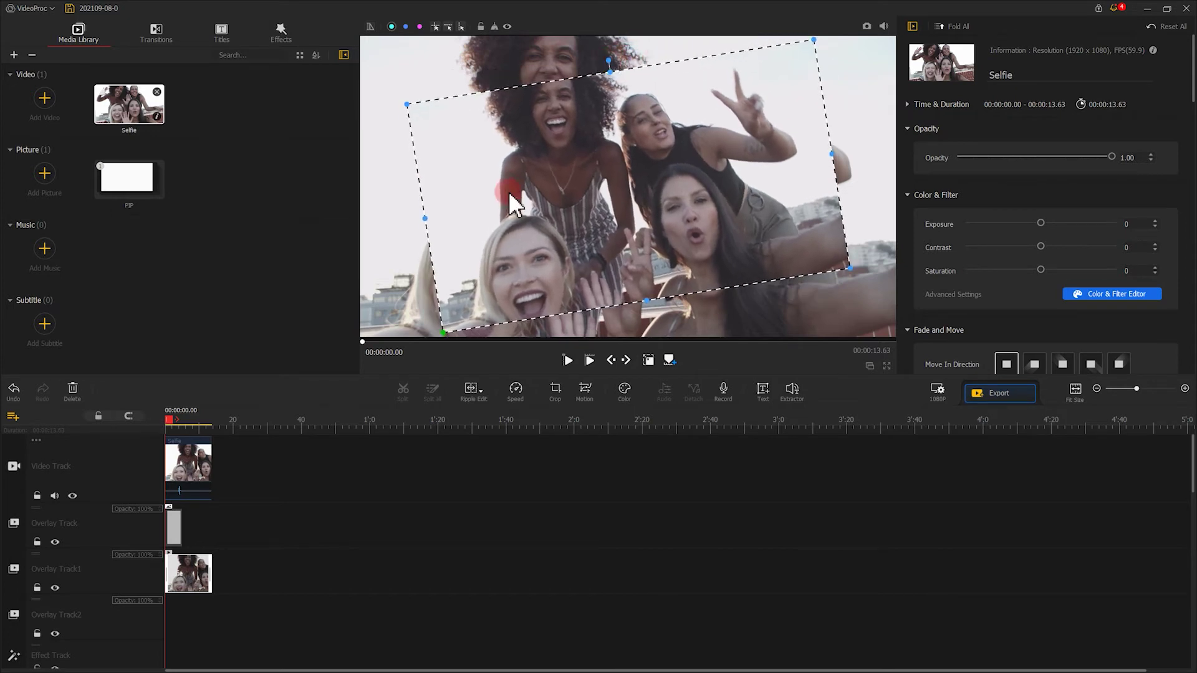
# Extend the photo frame to the full 13.63-second length and enlarge it at both corners.
pyautogui.click(176, 527)
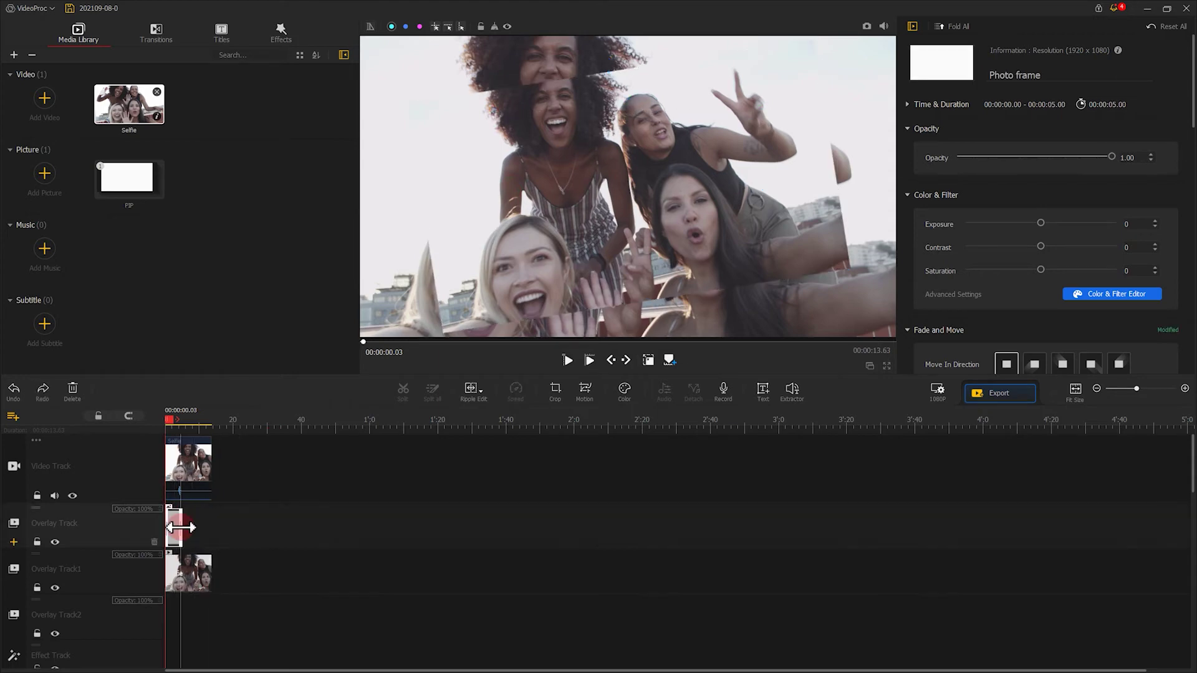
pyautogui.moveTo(180, 528); pyautogui.dragTo(212, 526)
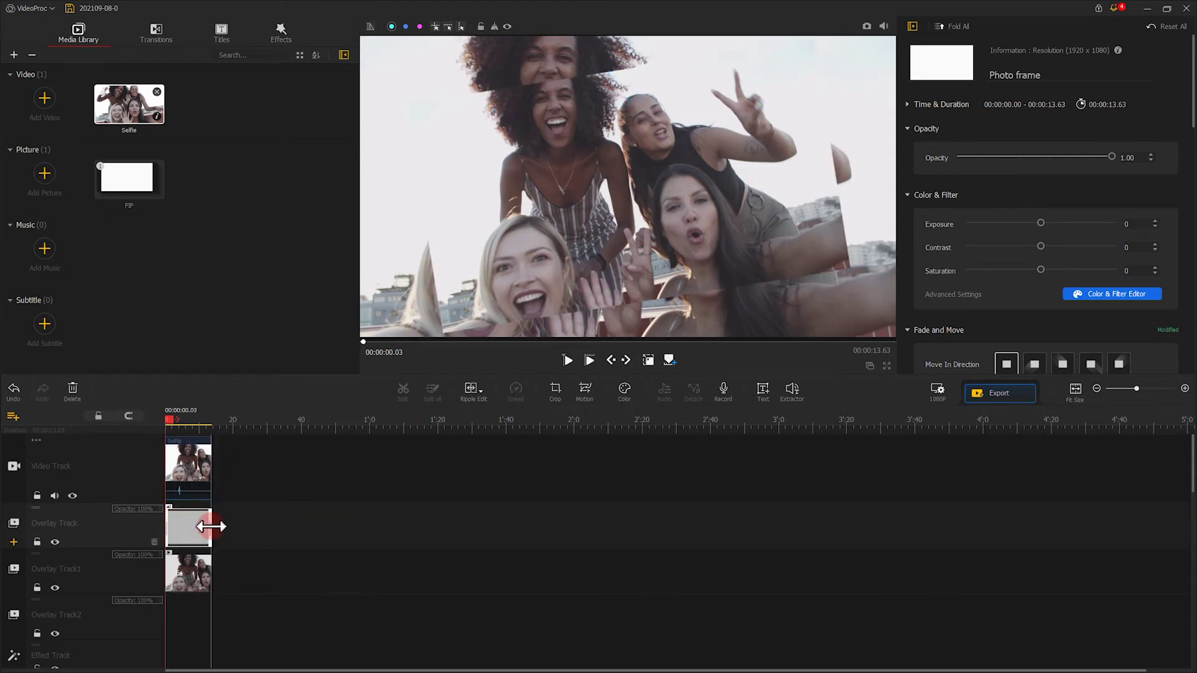
pyautogui.click(649, 360)
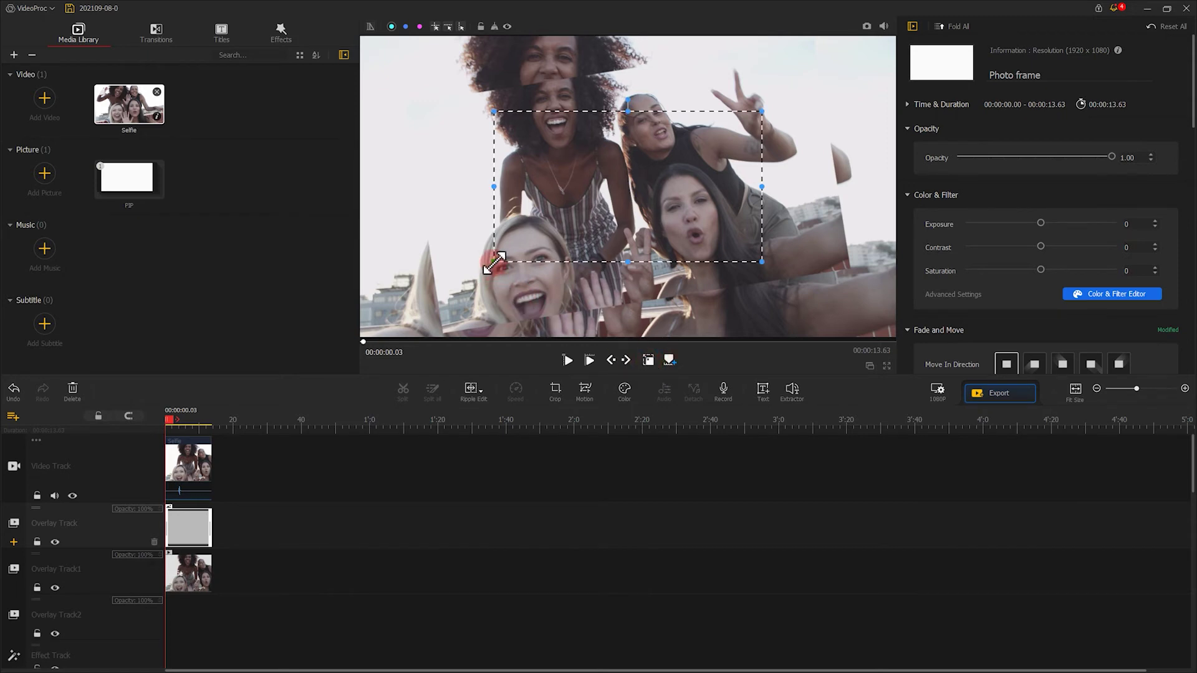
pyautogui.moveTo(494, 262); pyautogui.dragTo(408, 309)
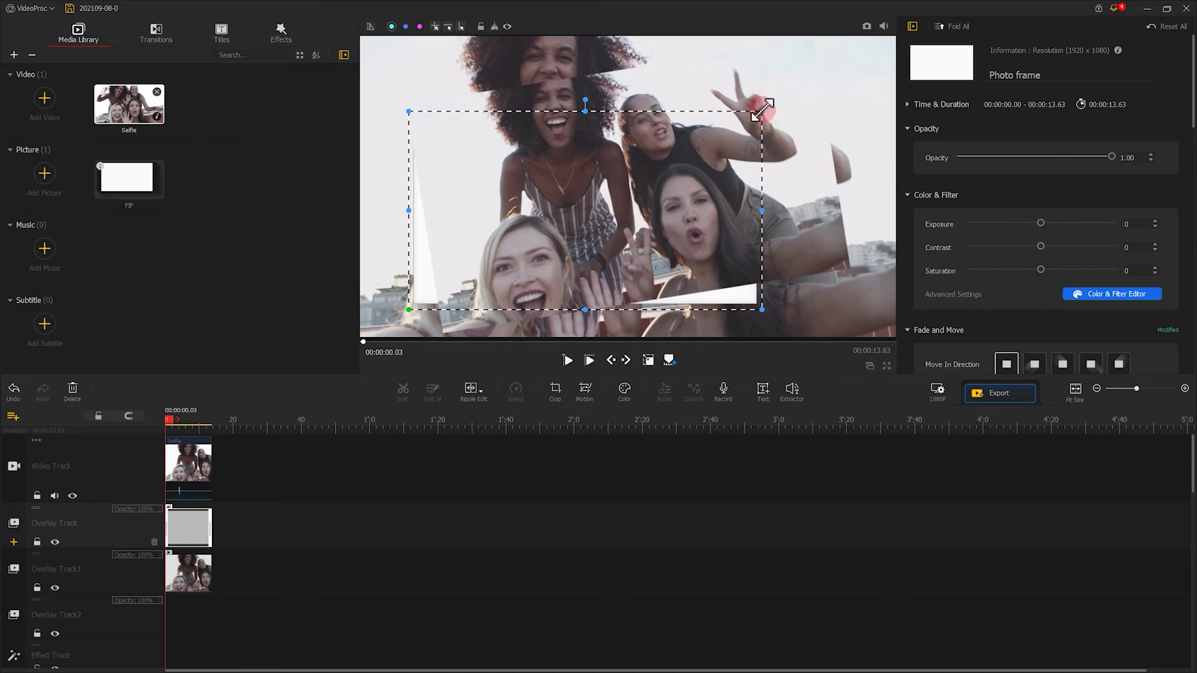
pyautogui.moveTo(762, 112); pyautogui.dragTo(848, 63)
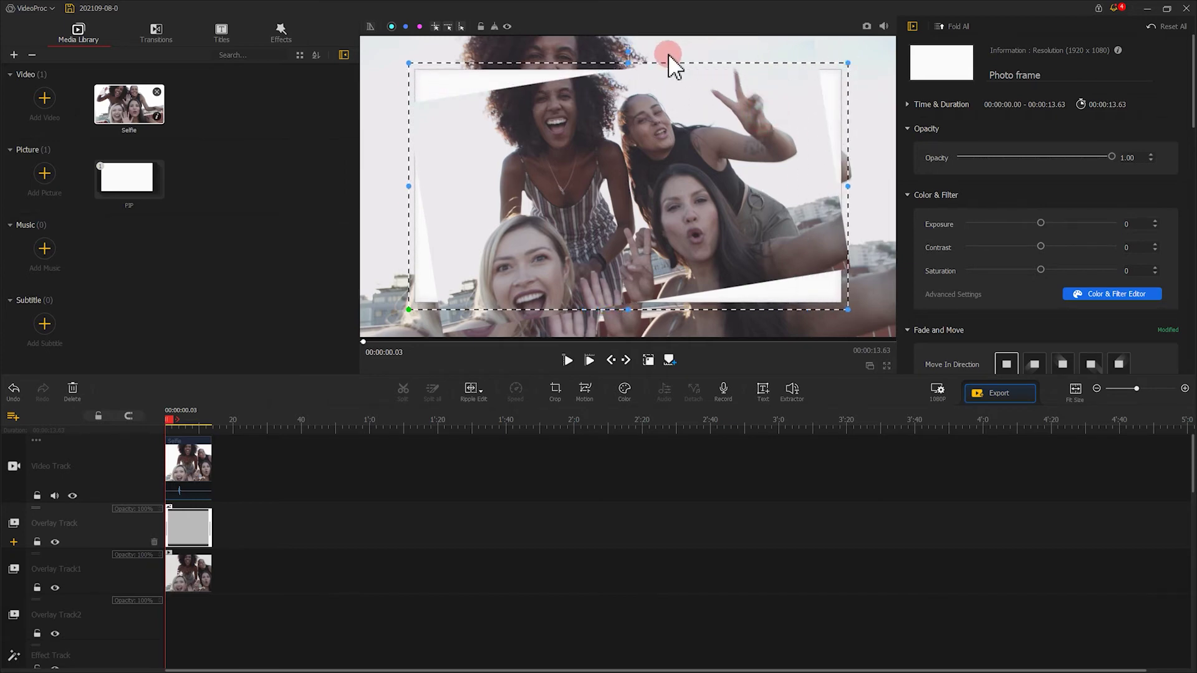
# Tilt the photo frame counter-clockwise and fine-tune it to border the tilted selfie.
pyautogui.moveTo(622, 49); pyautogui.dragTo(607, 54)
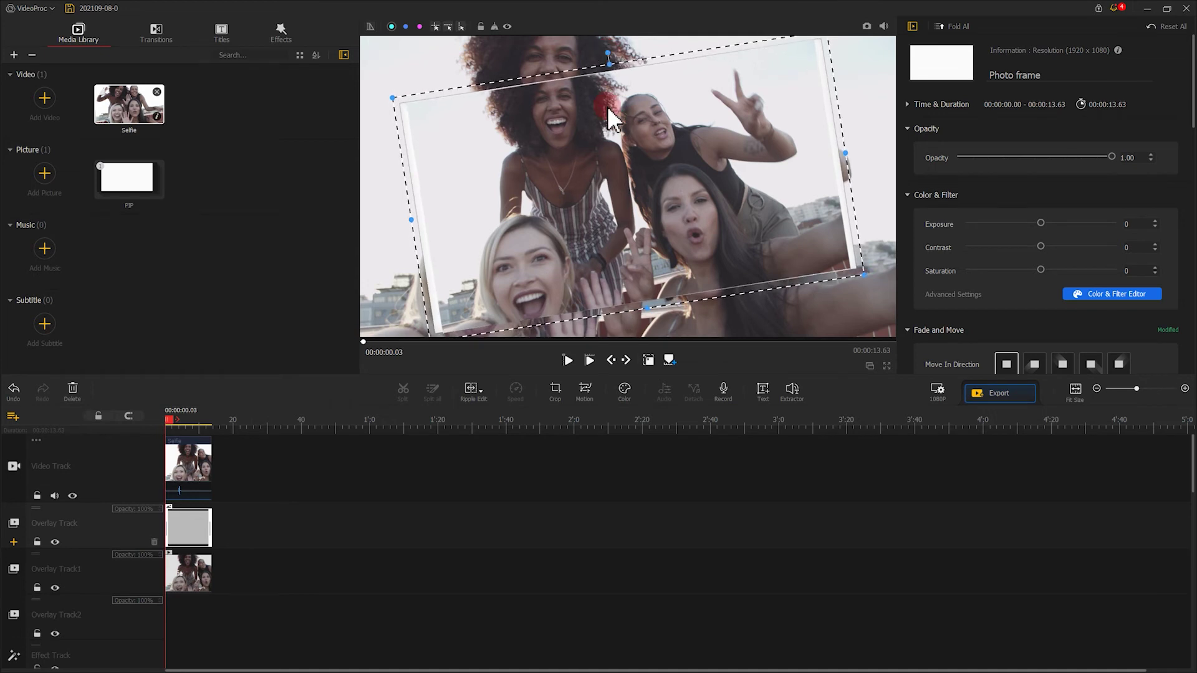
pyautogui.moveTo(391, 98); pyautogui.dragTo(387, 91)
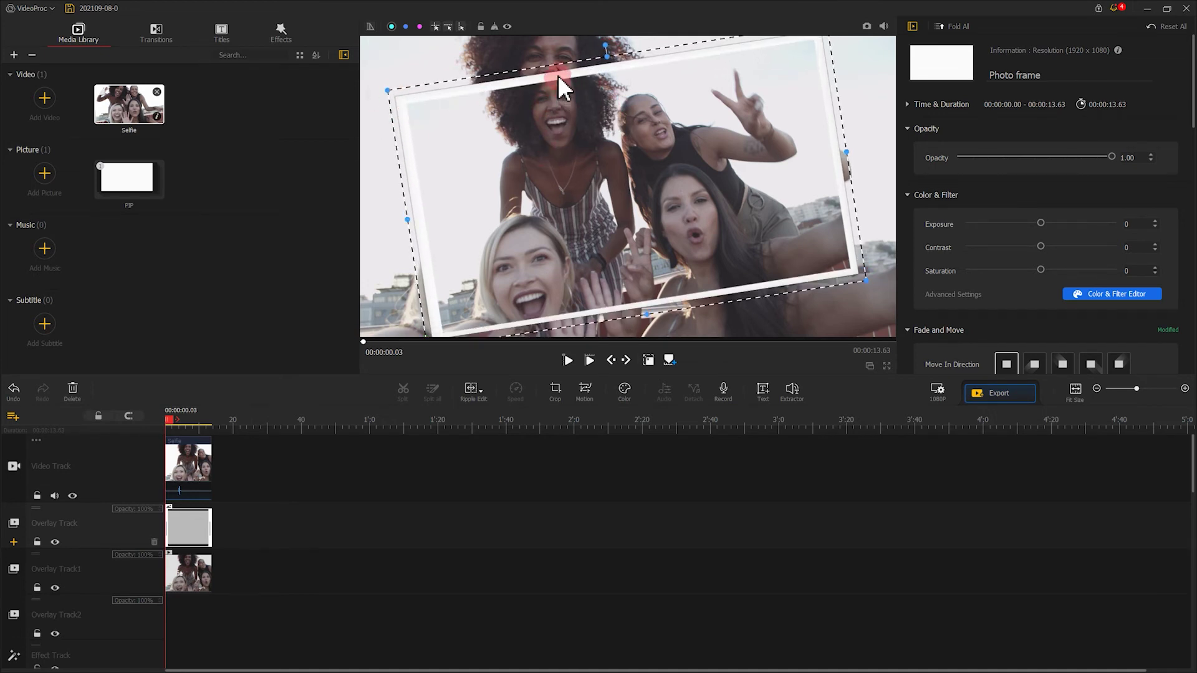
pyautogui.moveTo(560, 87); pyautogui.dragTo(559, 76)
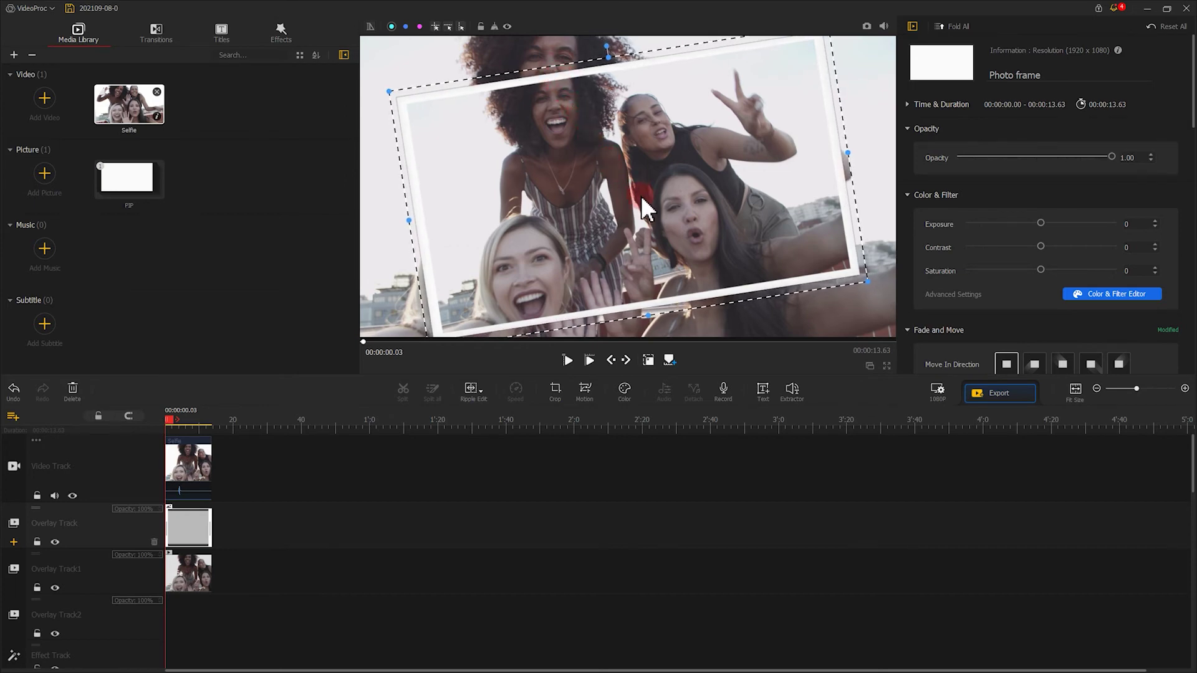
pyautogui.click(529, 47)
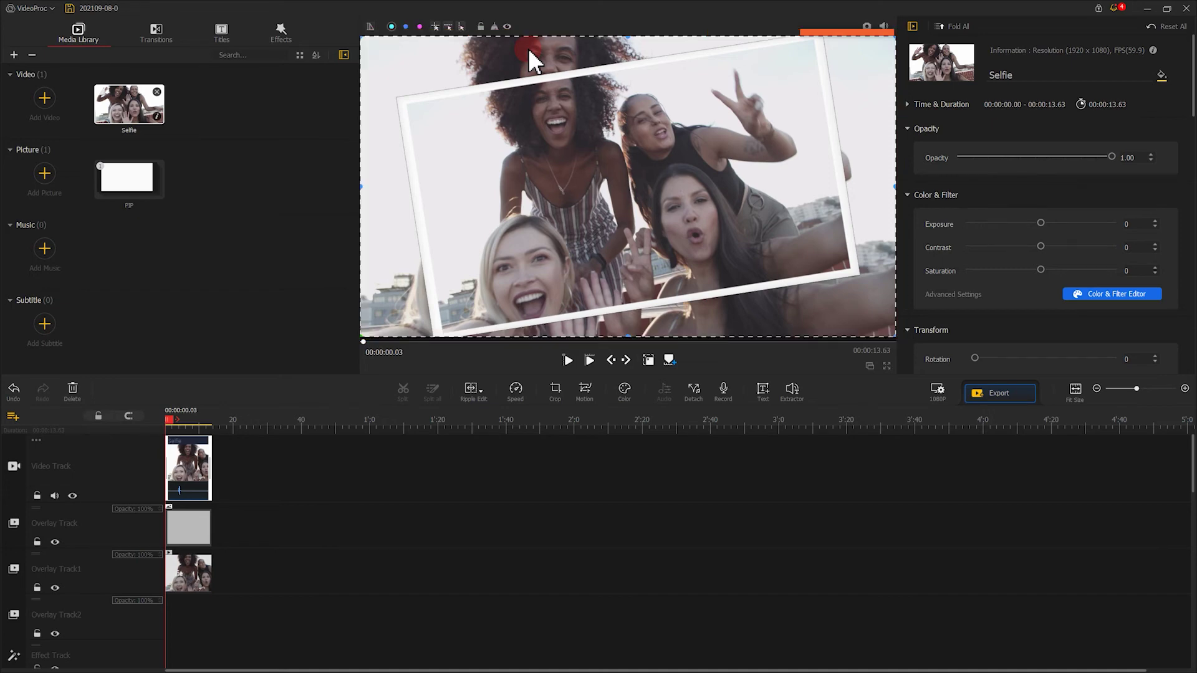
pyautogui.click(368, 244)
# Add a Denoise filter to the timeline with Deviation 6.50, Coefficient 3.50 and Threshold 1.98.
pyautogui.click(283, 32)
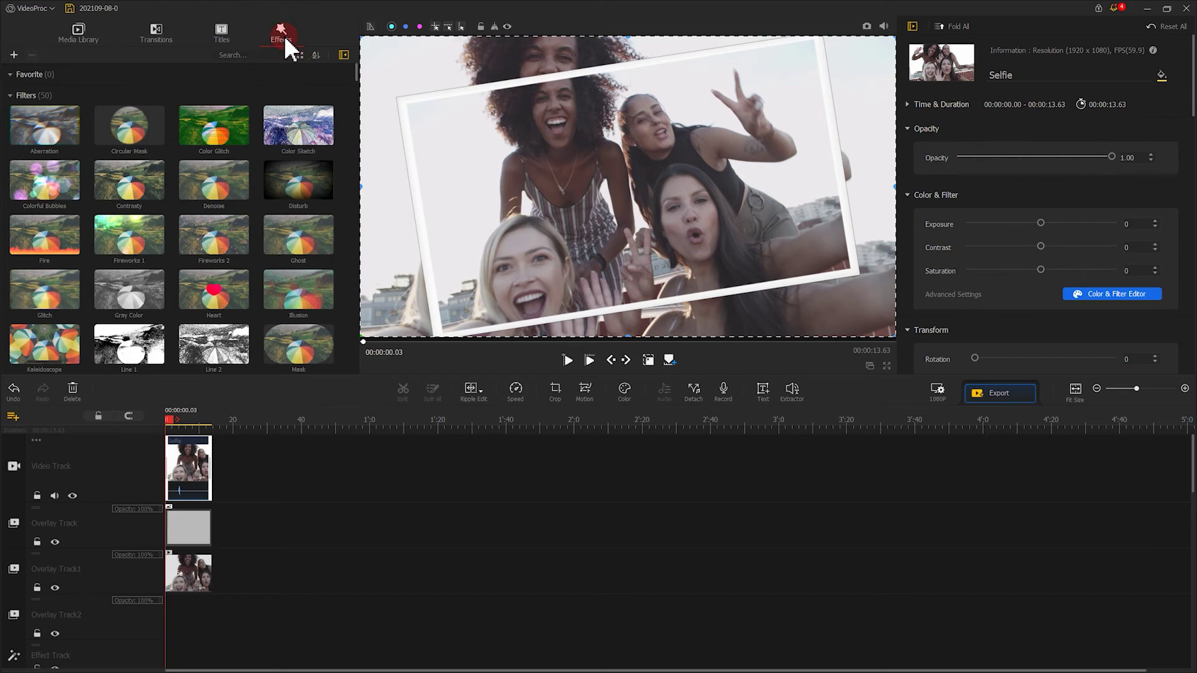
pyautogui.moveTo(220, 182); pyautogui.dragTo(208, 655)
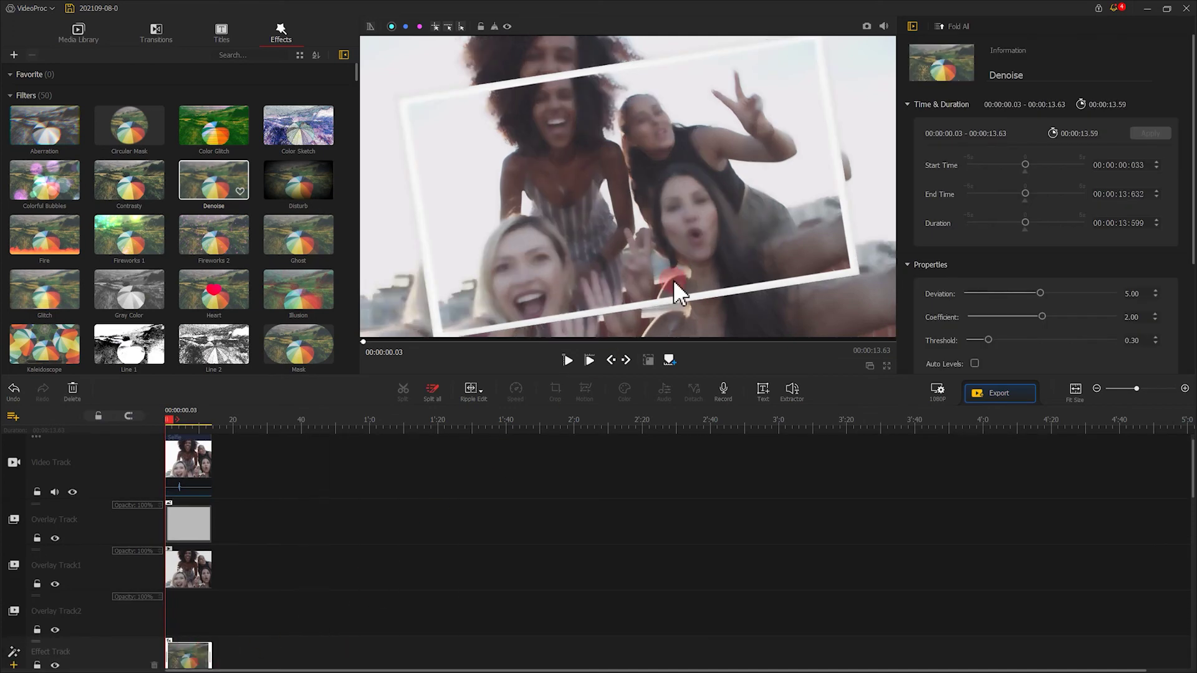
pyautogui.scroll(-2, 933, 234)
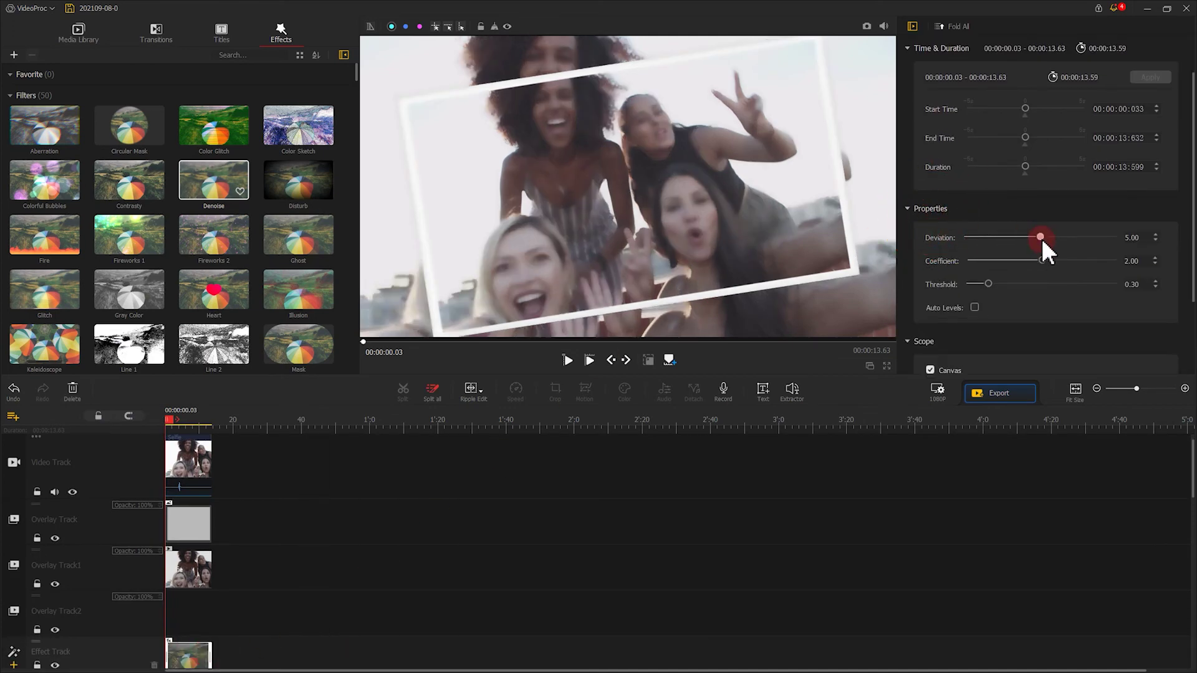
pyautogui.moveTo(1041, 237); pyautogui.dragTo(1122, 242)
pyautogui.moveTo(1049, 258); pyautogui.dragTo(1123, 256)
pyautogui.moveTo(988, 284); pyautogui.dragTo(1116, 286)
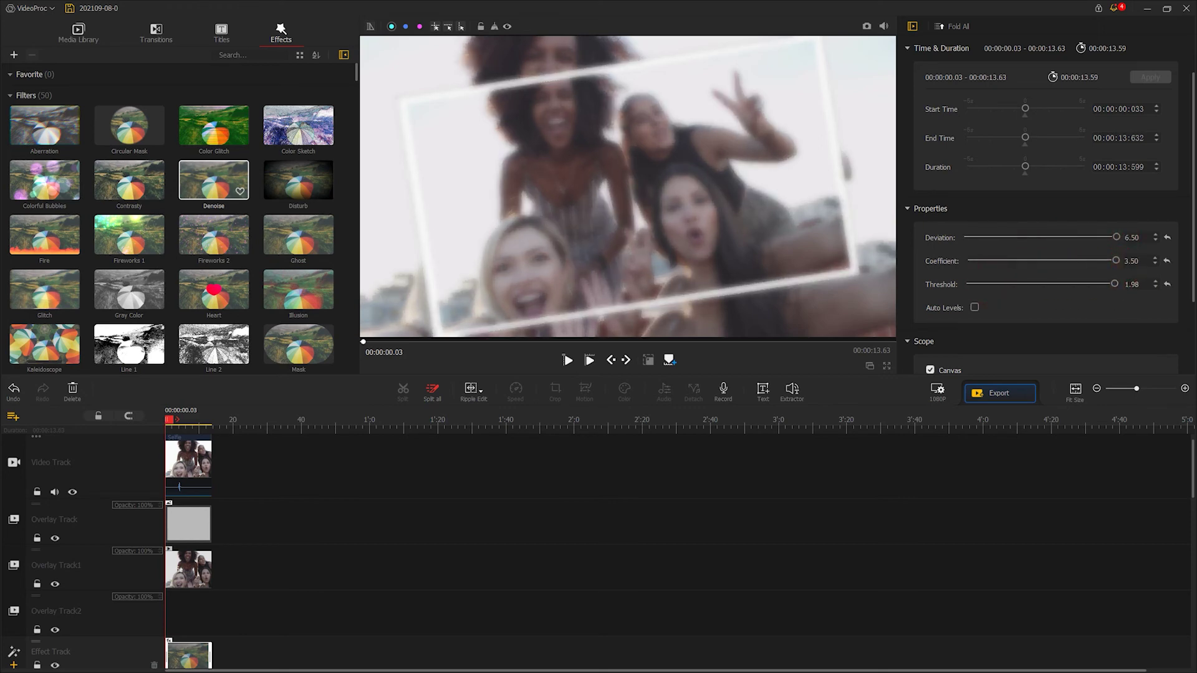
# Uncheck Canvas in the Denoise filter's Scope so the blur no longer covers the whole canvas.
pyautogui.scroll(1, 1134, 171)
pyautogui.click(1134, 172)
pyautogui.moveTo(1192, 170); pyautogui.dragTo(1192, 269)
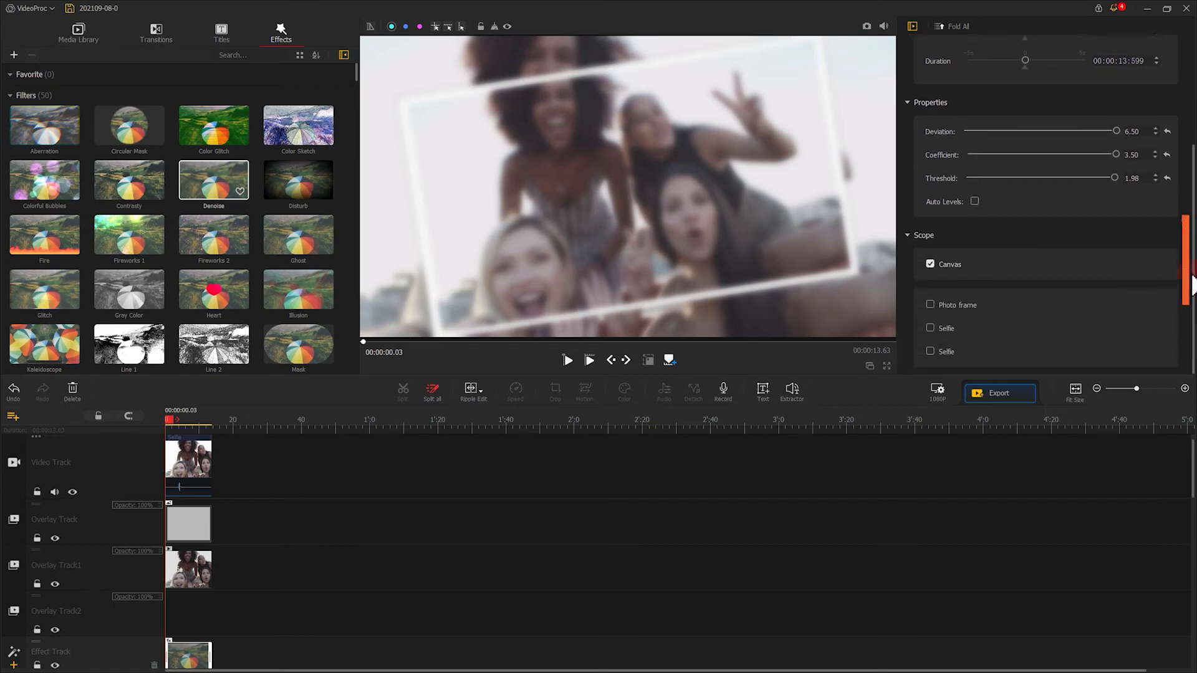
pyautogui.click(930, 264)
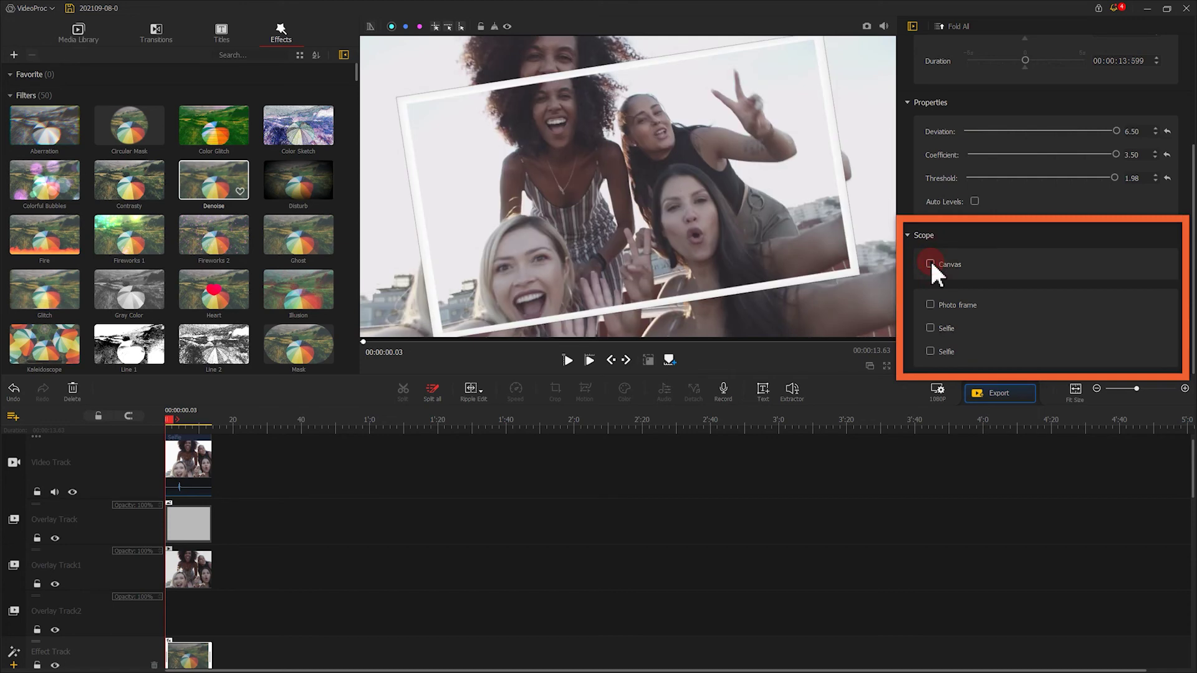
# Restrict Denoise to the first Selfie layer, then play the preview to check the blurred background.
pyautogui.click(930, 327)
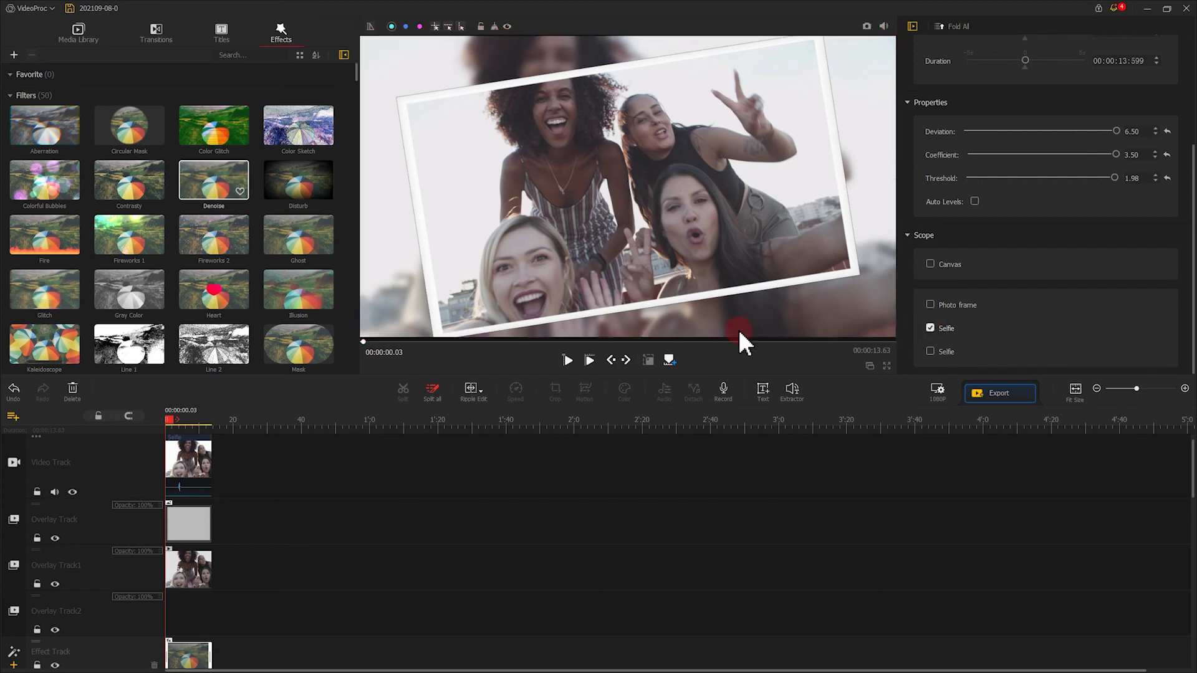
pyautogui.click(565, 358)
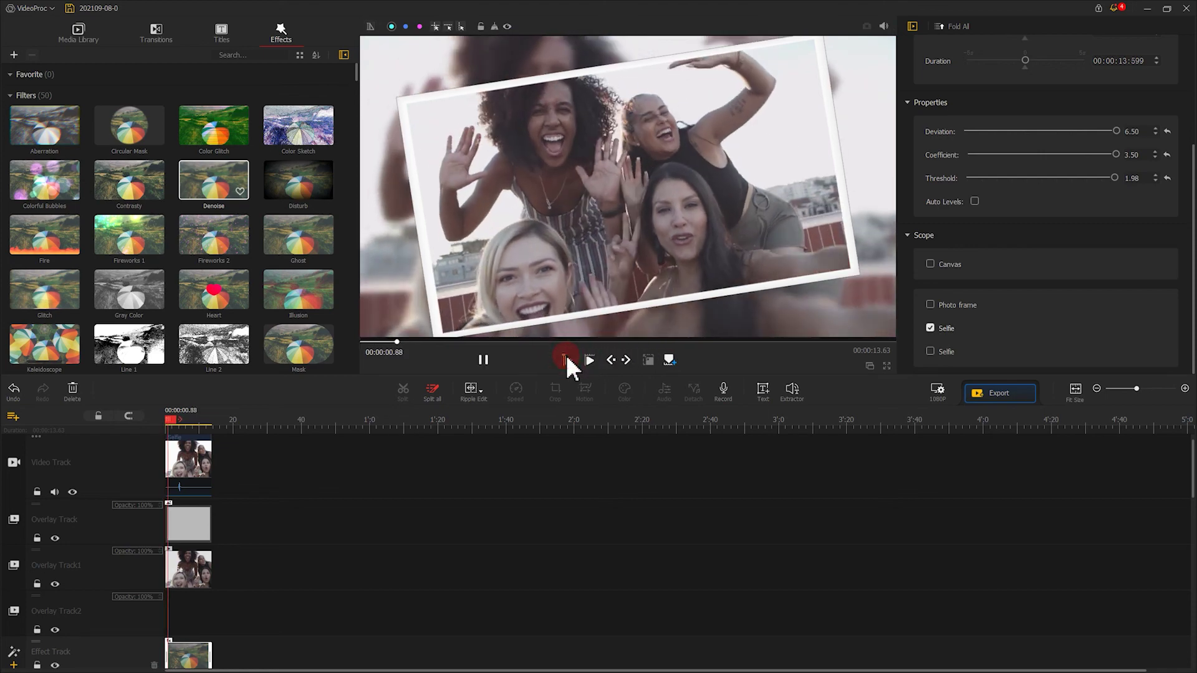